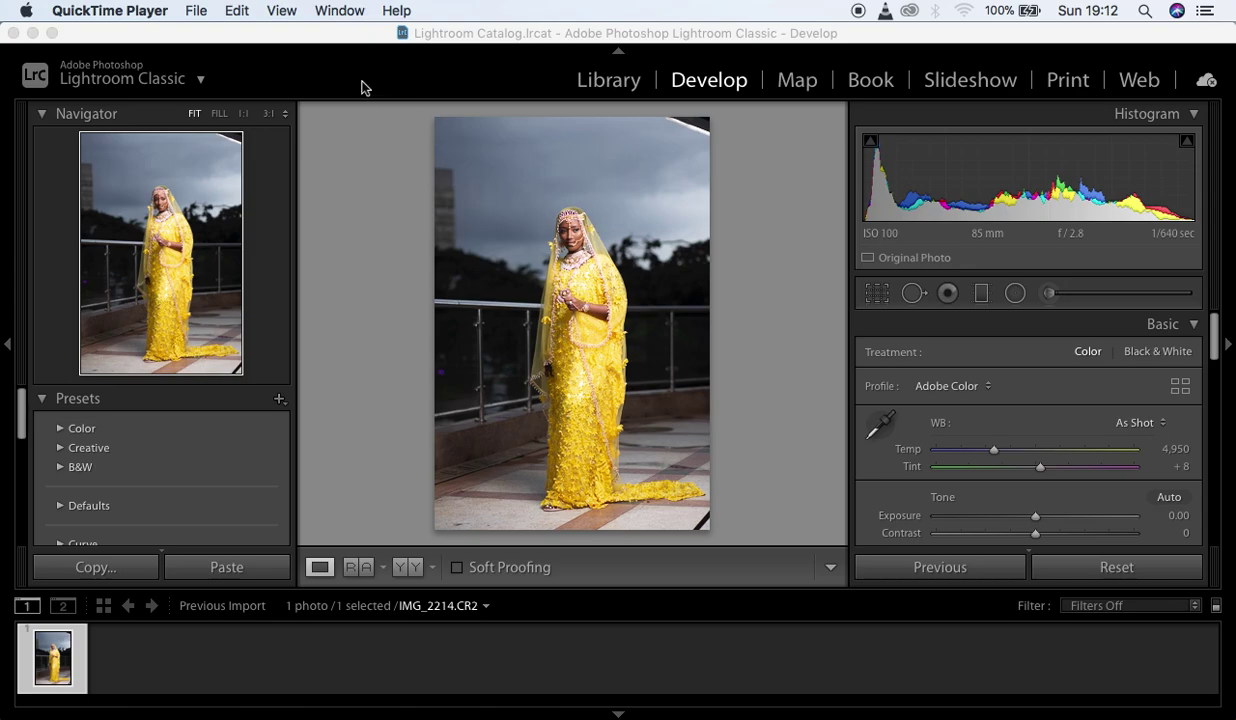
Examine the woman's face, jewellery and neckline at 1:1 magnification, and return to the full photo view.
{"action": "left_click", "coordinate": [292, 36]}
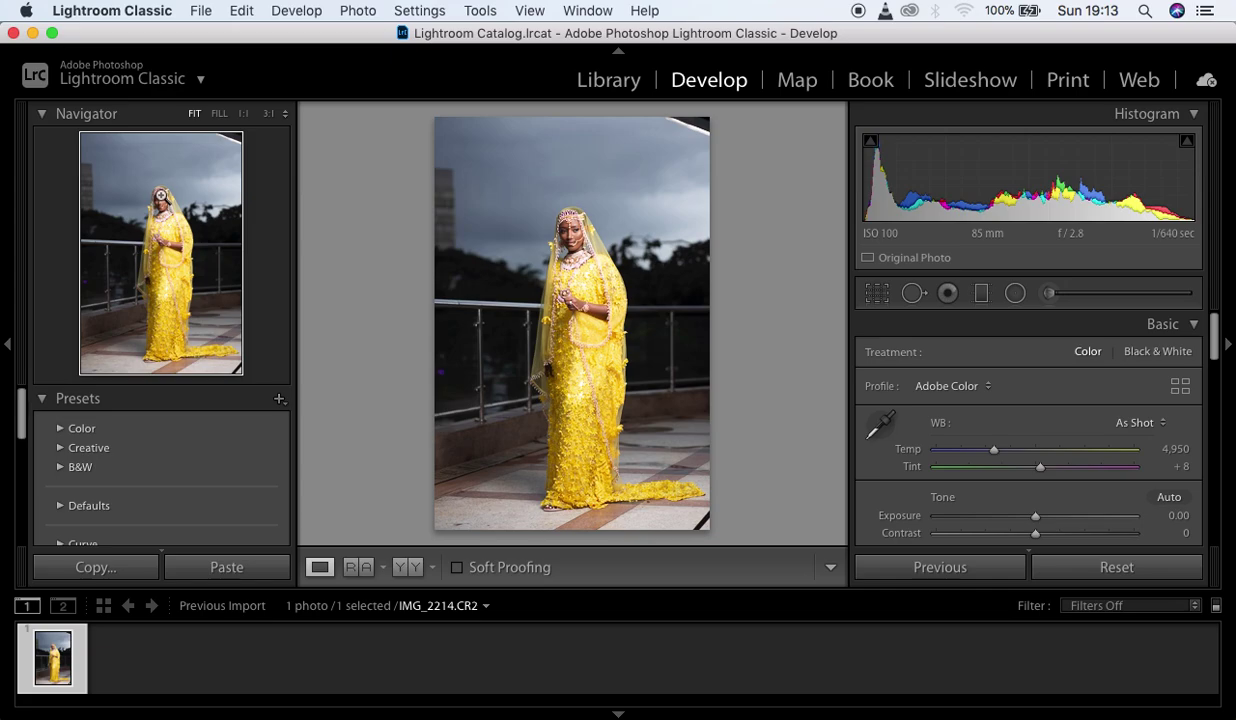
{"action": "left_click", "coordinate": [160, 197]}
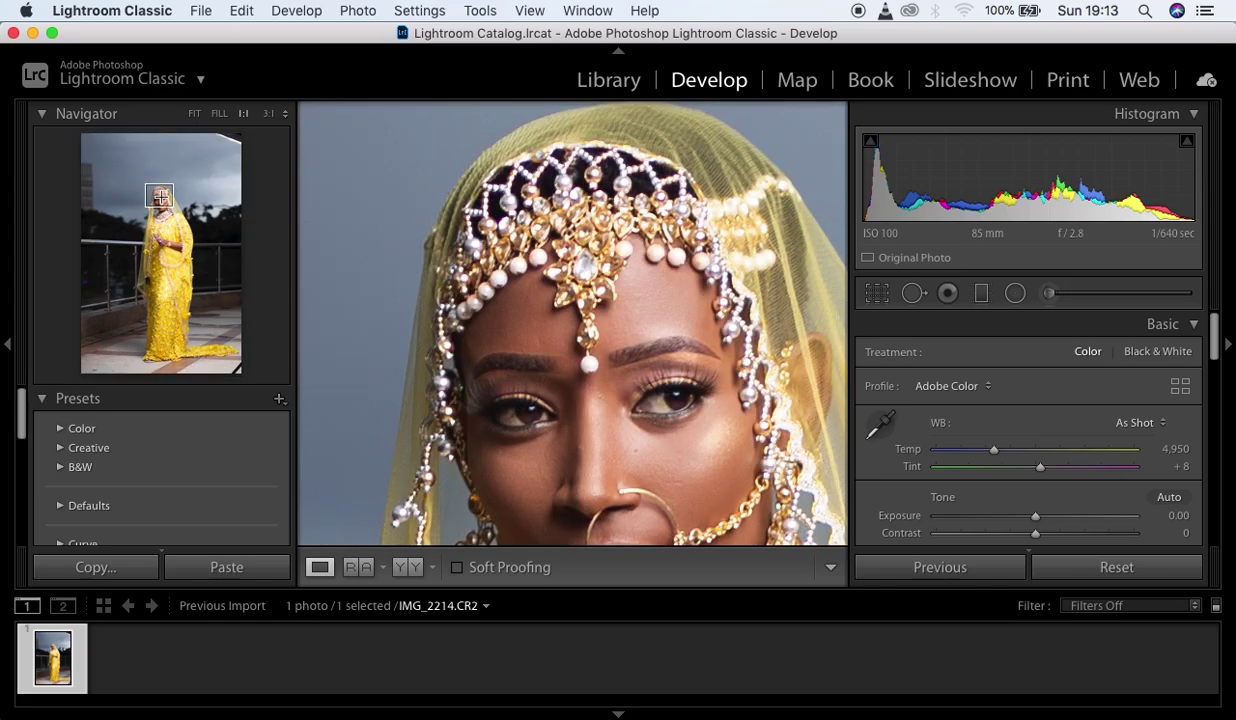
{"action": "left_click_drag", "start_coordinate": [640, 326], "coordinate": [601, 50]}
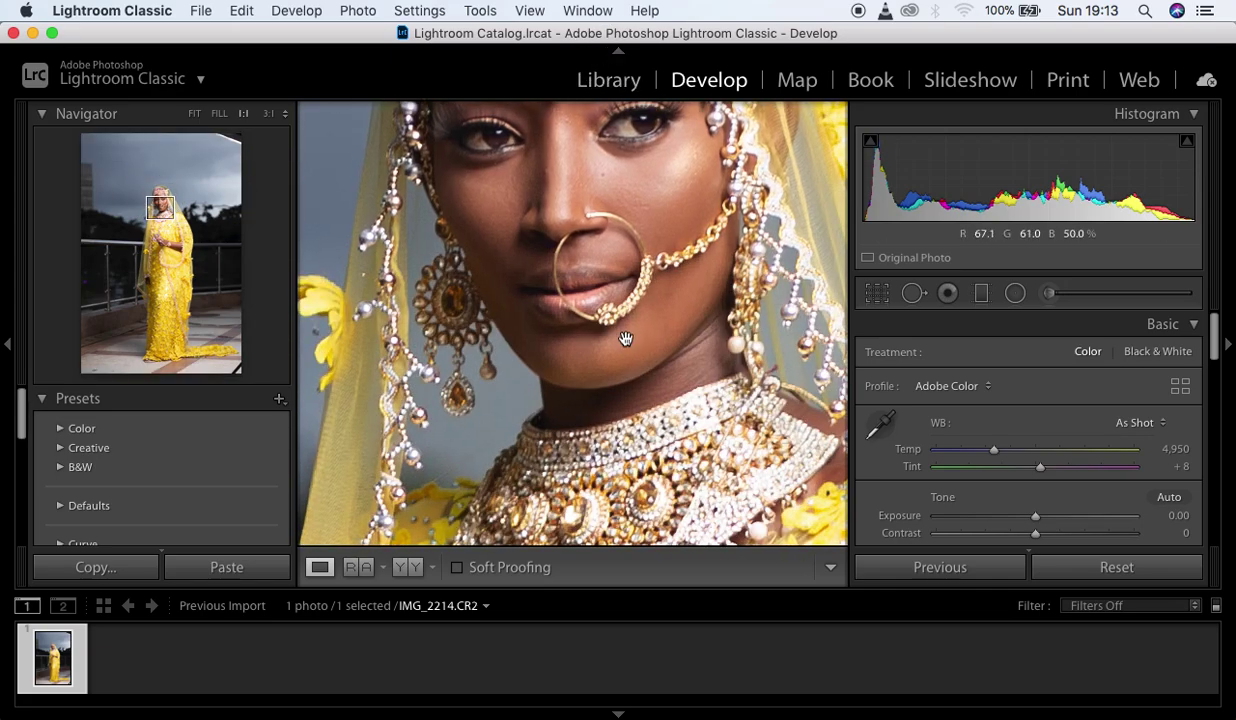
{"action": "left_click_drag", "start_coordinate": [624, 337], "coordinate": [625, 191]}
{"action": "mouse_move", "coordinate": [163, 217]}
{"action": "left_mouse_down"}
{"action": "mouse_move", "coordinate": [155, 296]}
{"action": "mouse_move", "coordinate": [157, 196]}
{"action": "mouse_move", "coordinate": [170, 222]}
{"action": "mouse_move", "coordinate": [157, 201]}
{"action": "left_mouse_up"}
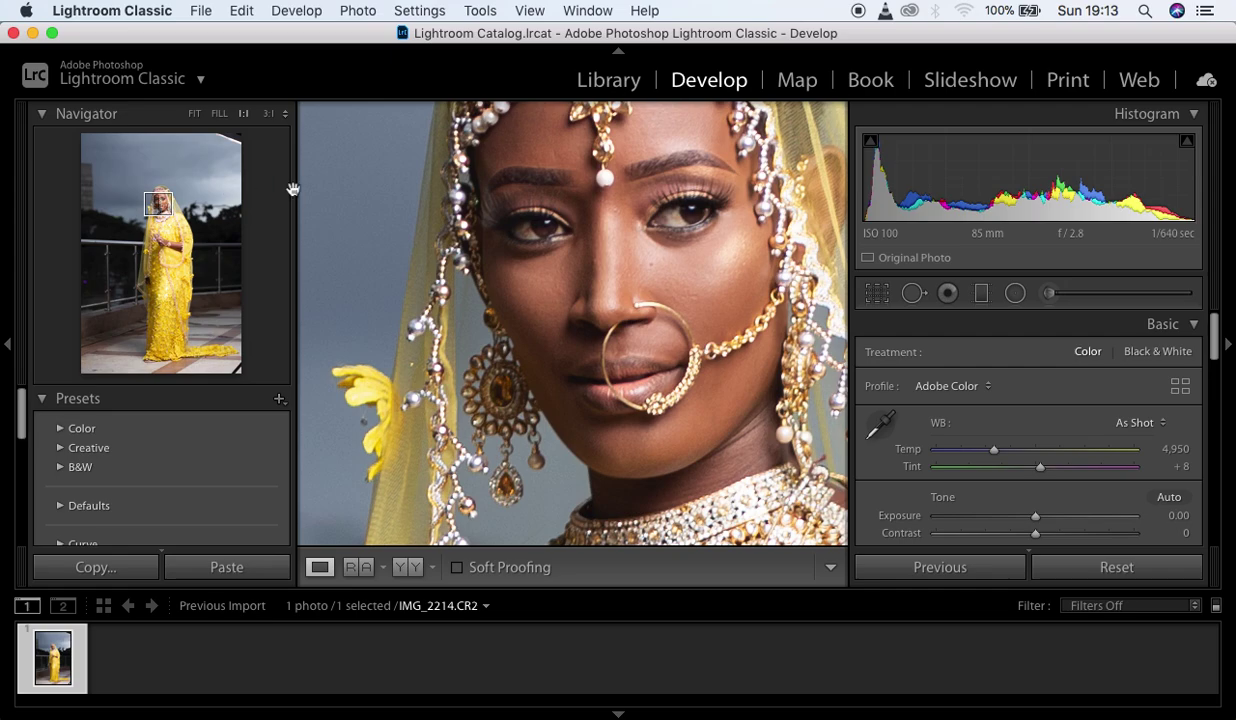
{"action": "key", "text": "z"}
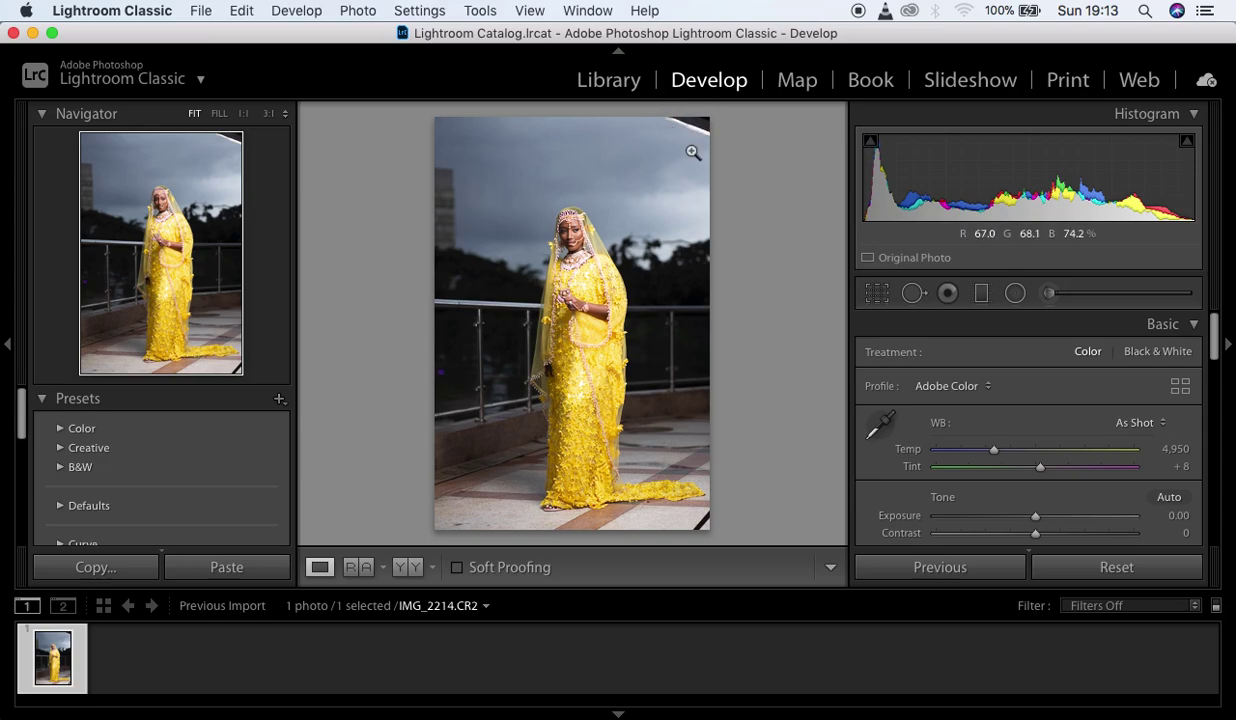
Cycle through the photo's info overlays to check its file and exposure details, and hide the overlay.
{"action": "key", "text": "i"}
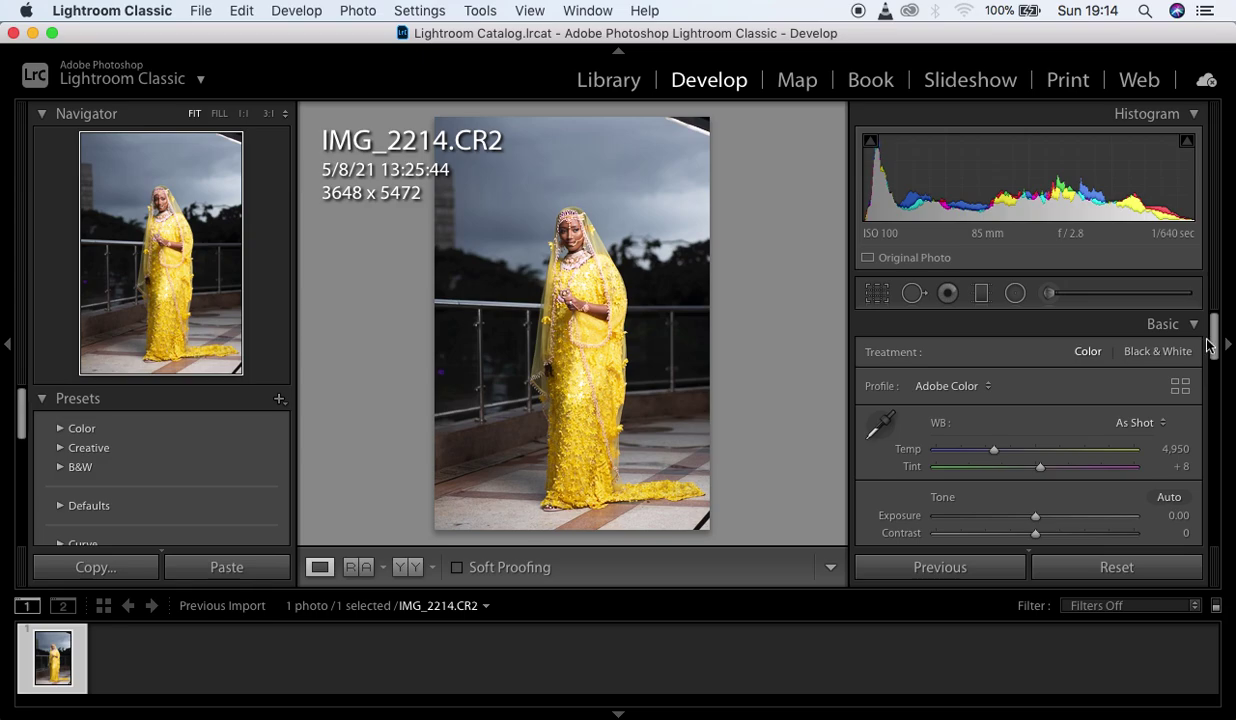
{"action": "left_click_drag", "start_coordinate": [1214, 345], "coordinate": [1215, 350]}
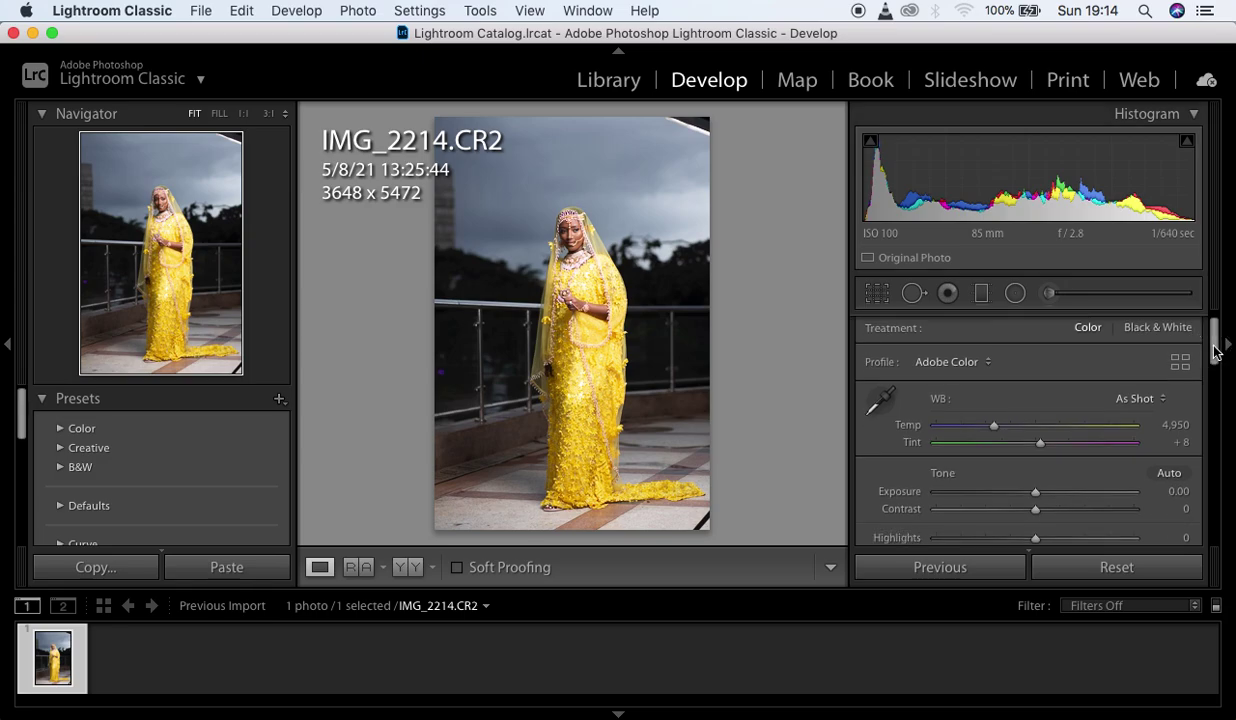
{"action": "key", "text": "i"}
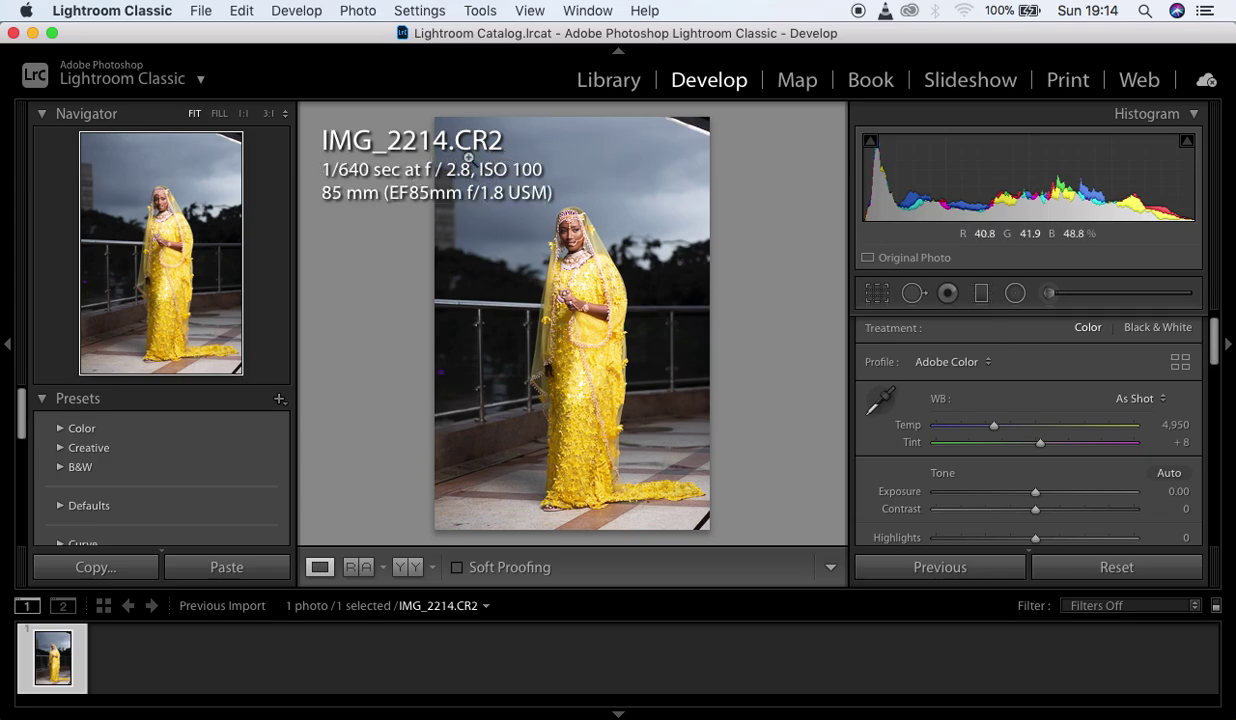
{"action": "key", "text": "i"}
{"action": "key", "text": "i"}
{"action": "key", "text": "i"}
{"action": "key", "text": "i"}
{"action": "key", "text": "i"}
{"action": "key", "text": "i"}
{"action": "key", "text": "i"}
{"action": "key", "text": "i"}
{"action": "key", "text": "i"}
{"action": "key", "text": "i"}
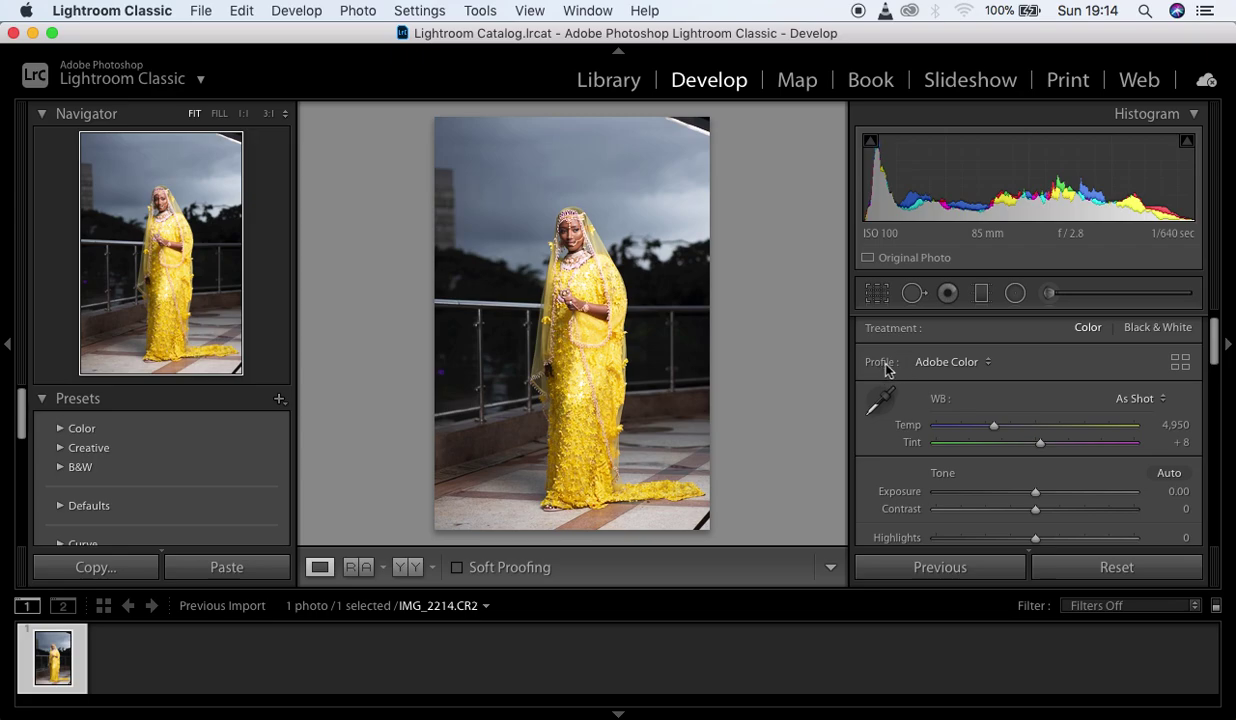
Change the photo's colour profile to Adobe Landscape.
{"action": "left_click", "coordinate": [985, 366]}
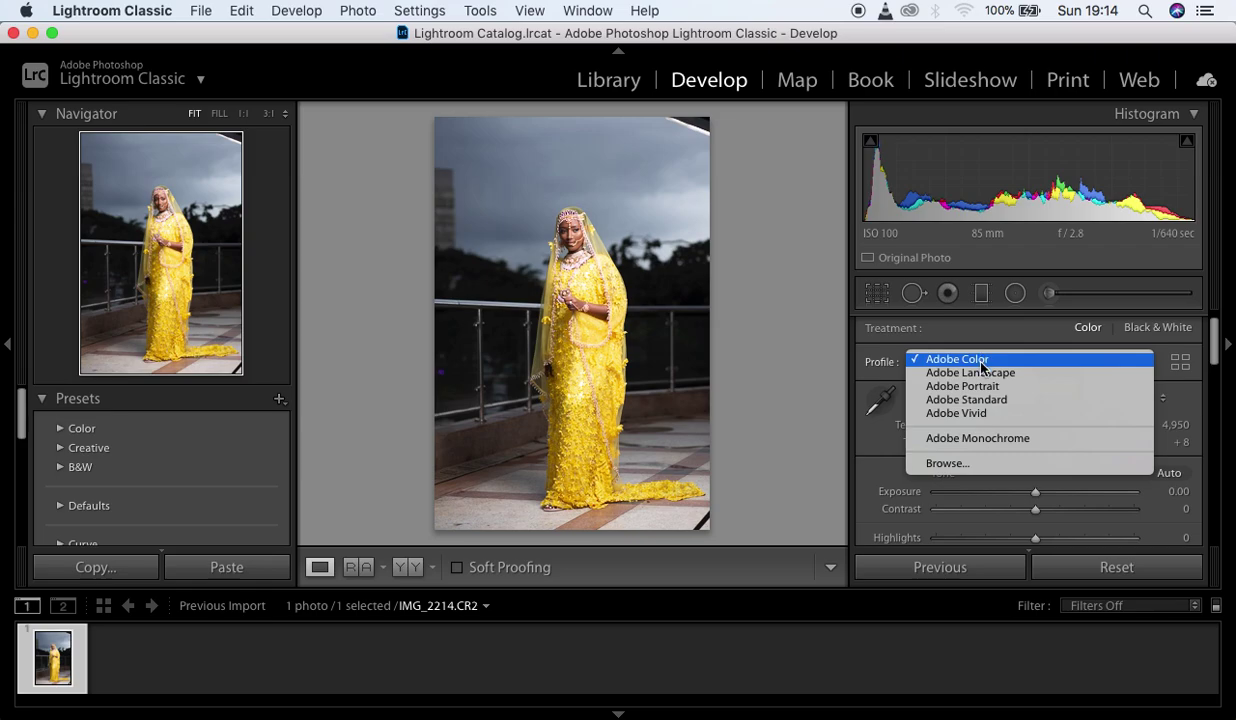
{"action": "left_click", "coordinate": [957, 340]}
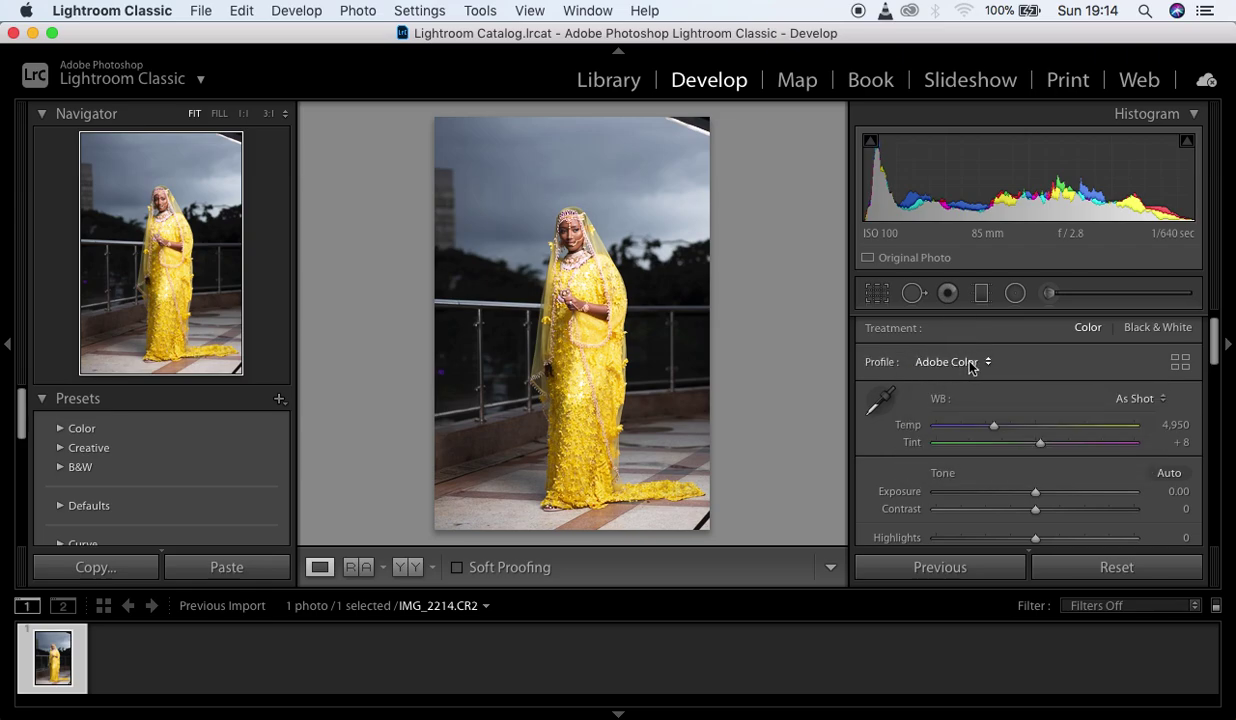
{"action": "left_click", "coordinate": [982, 364]}
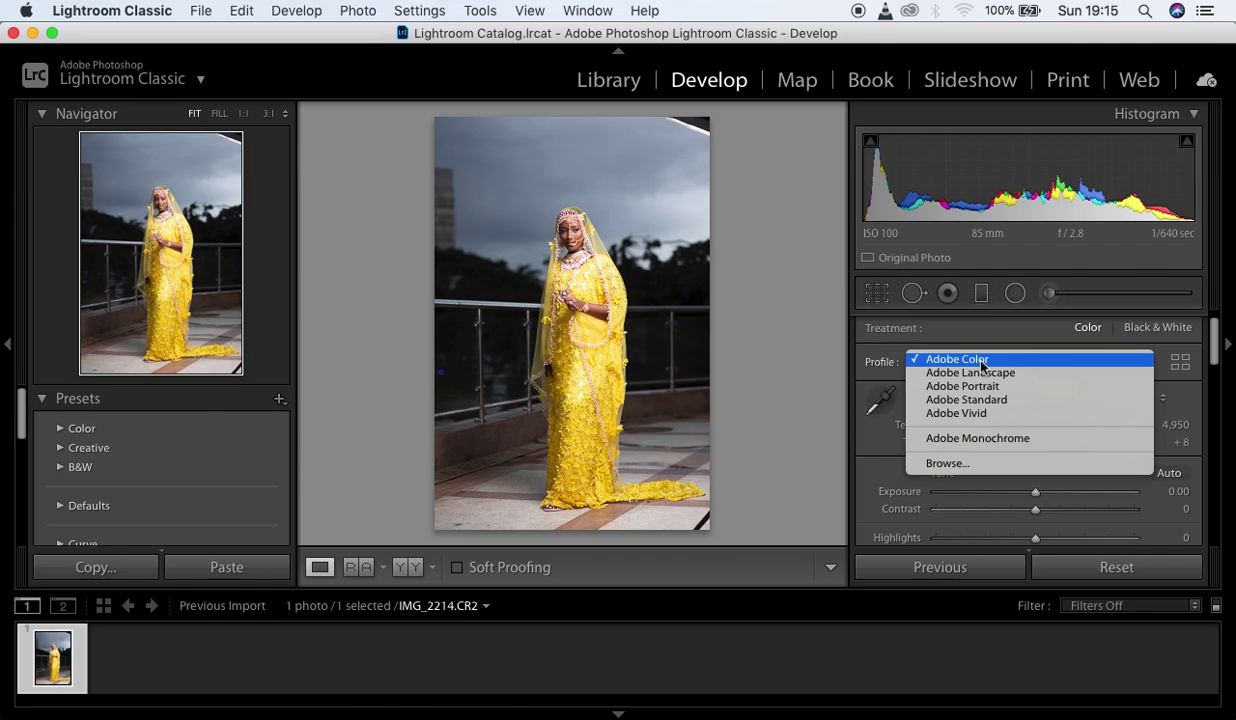
{"action": "left_click", "coordinate": [993, 378]}
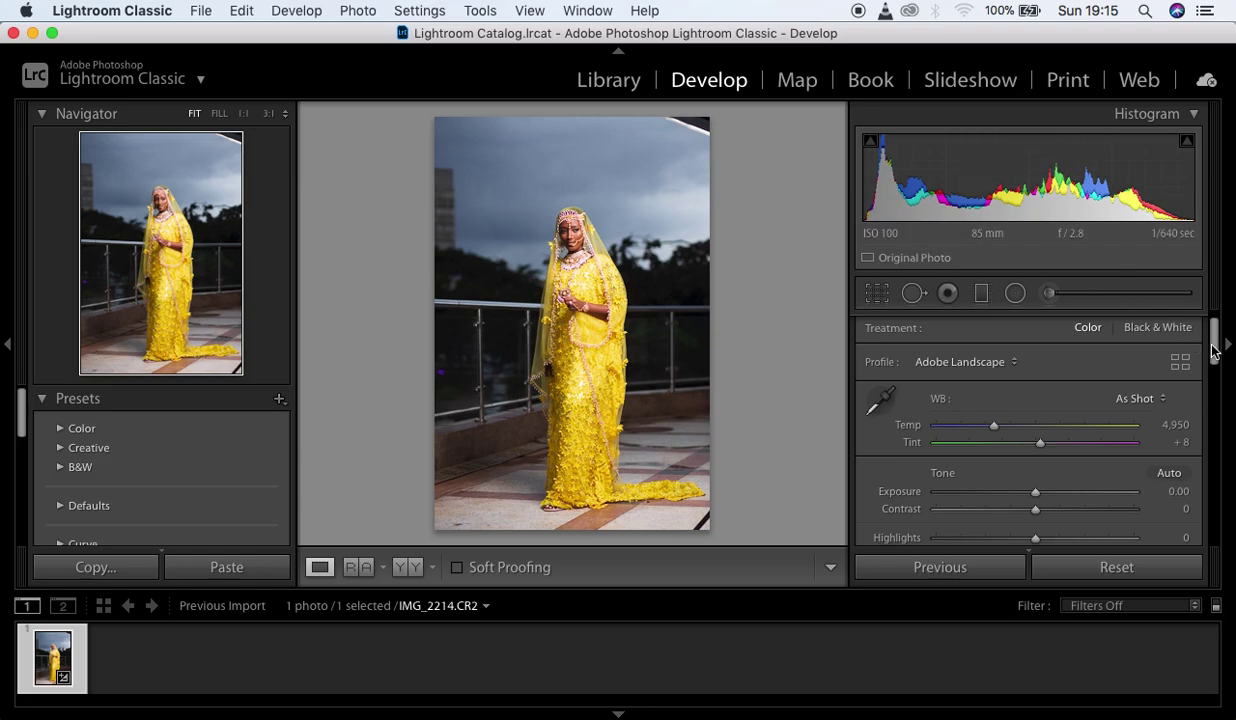
Lower the photo's Highlights to -100 in the Basic tone adjustments.
{"action": "left_click_drag", "start_coordinate": [1217, 350], "coordinate": [1217, 359]}
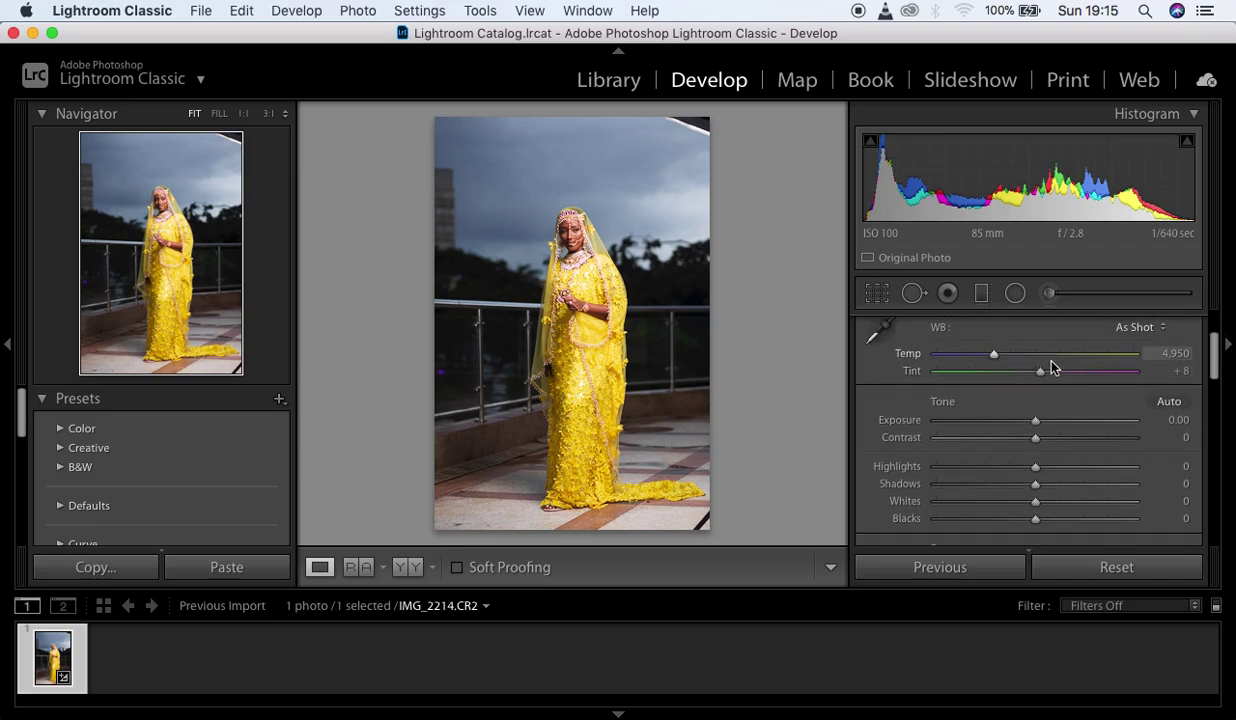
{"action": "left_click_drag", "start_coordinate": [1216, 353], "coordinate": [1216, 364]}
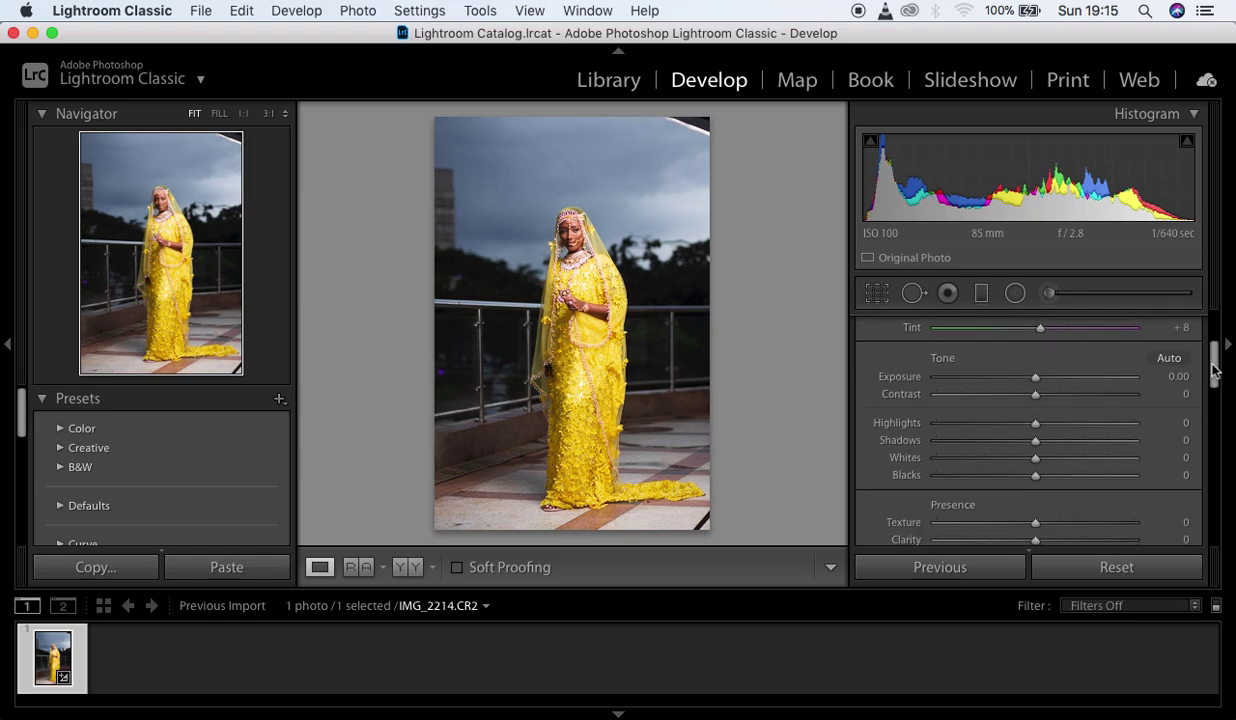
{"action": "left_click_drag", "start_coordinate": [1036, 424], "coordinate": [928, 424]}
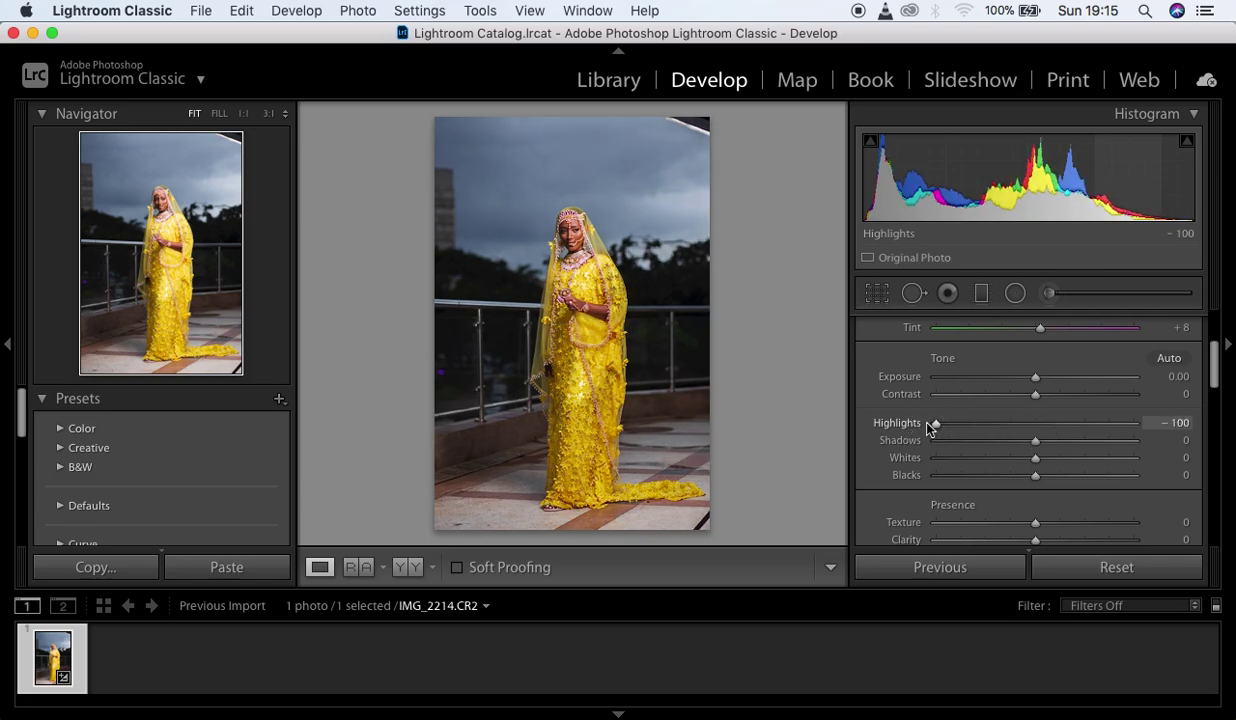
Compare the dress detail before and after the highlight reduction at 1:1, and return to the single full-photo view.
{"action": "left_click", "coordinate": [582, 280]}
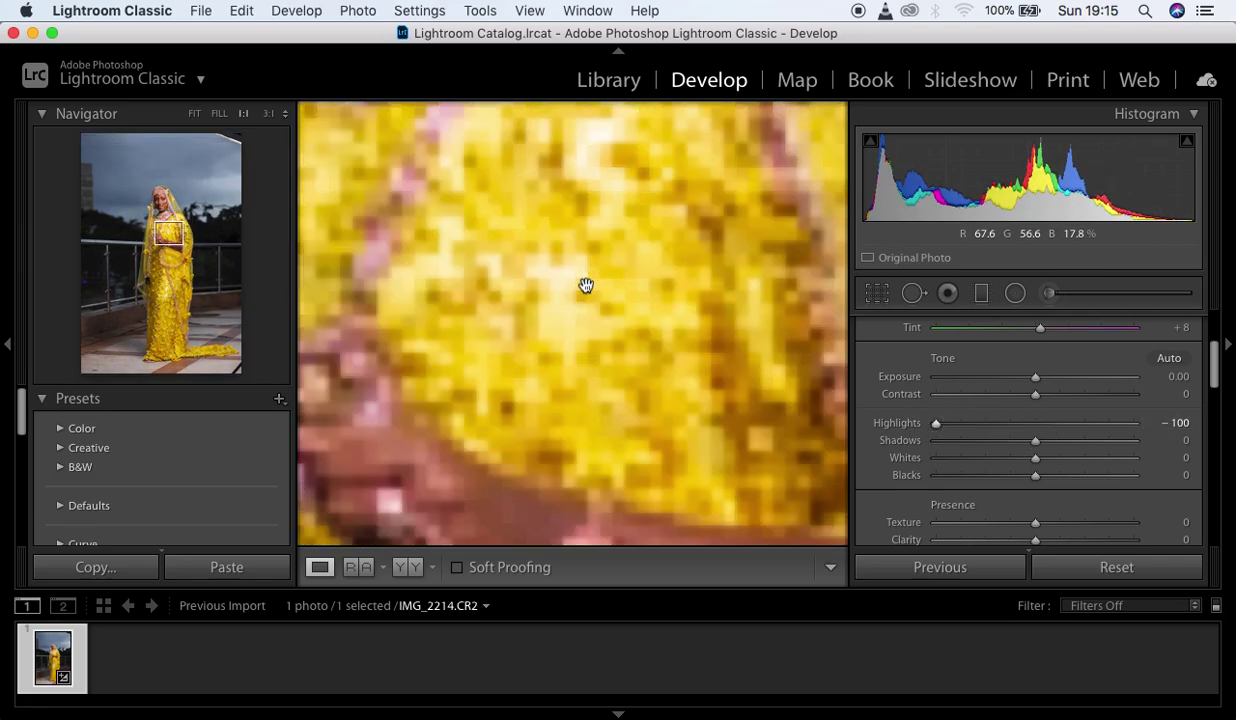
{"action": "left_click_drag", "start_coordinate": [554, 248], "coordinate": [612, 420]}
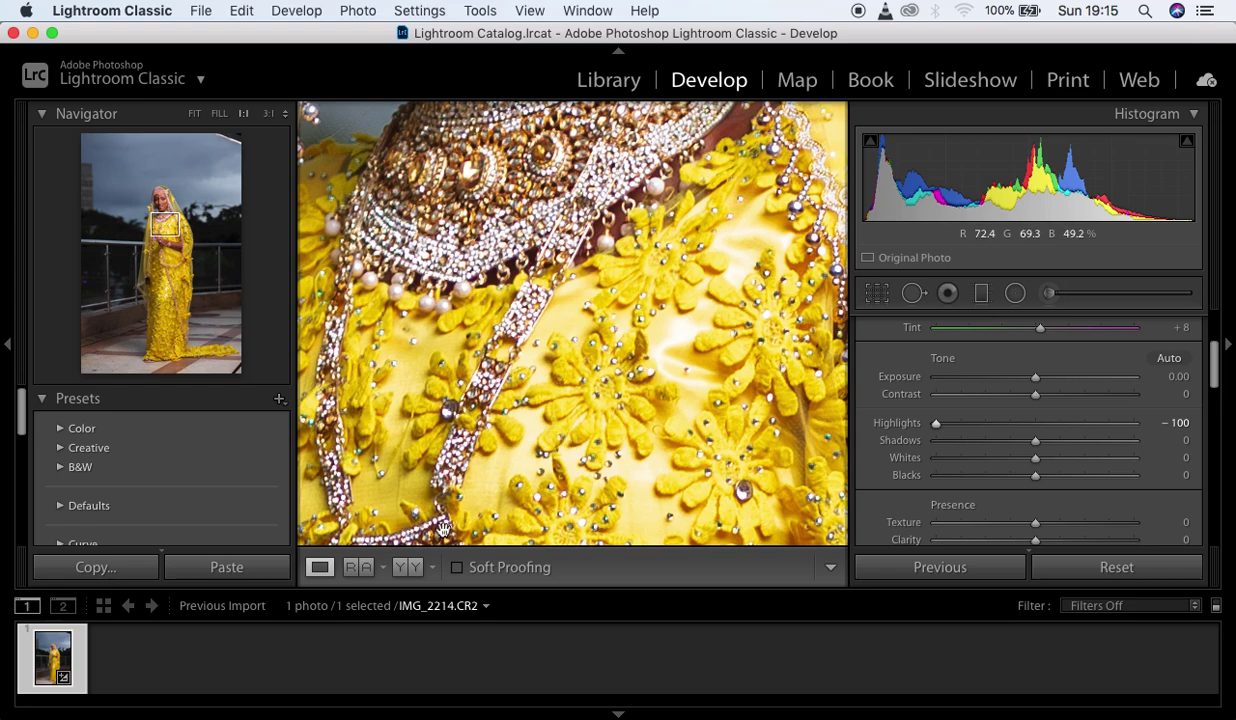
{"action": "left_click", "coordinate": [417, 569]}
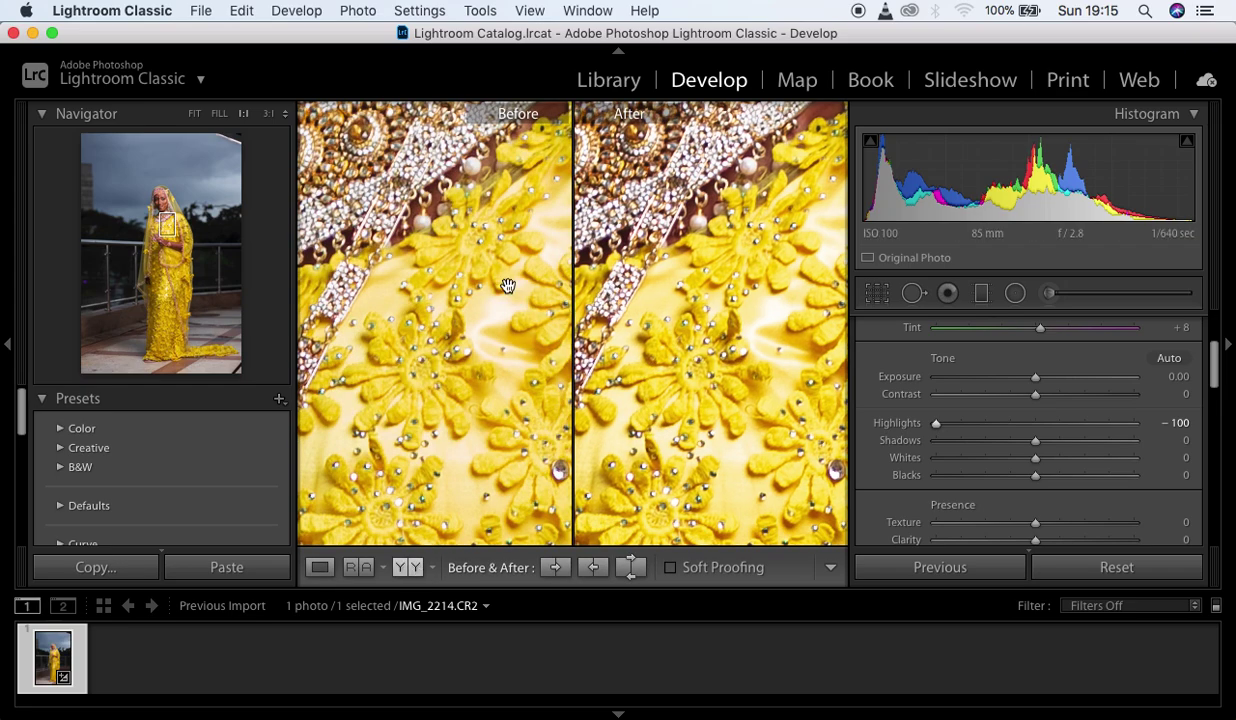
{"action": "scroll", "coordinate": [740, 325], "scroll_direction": "down", "scroll_amount": 5}
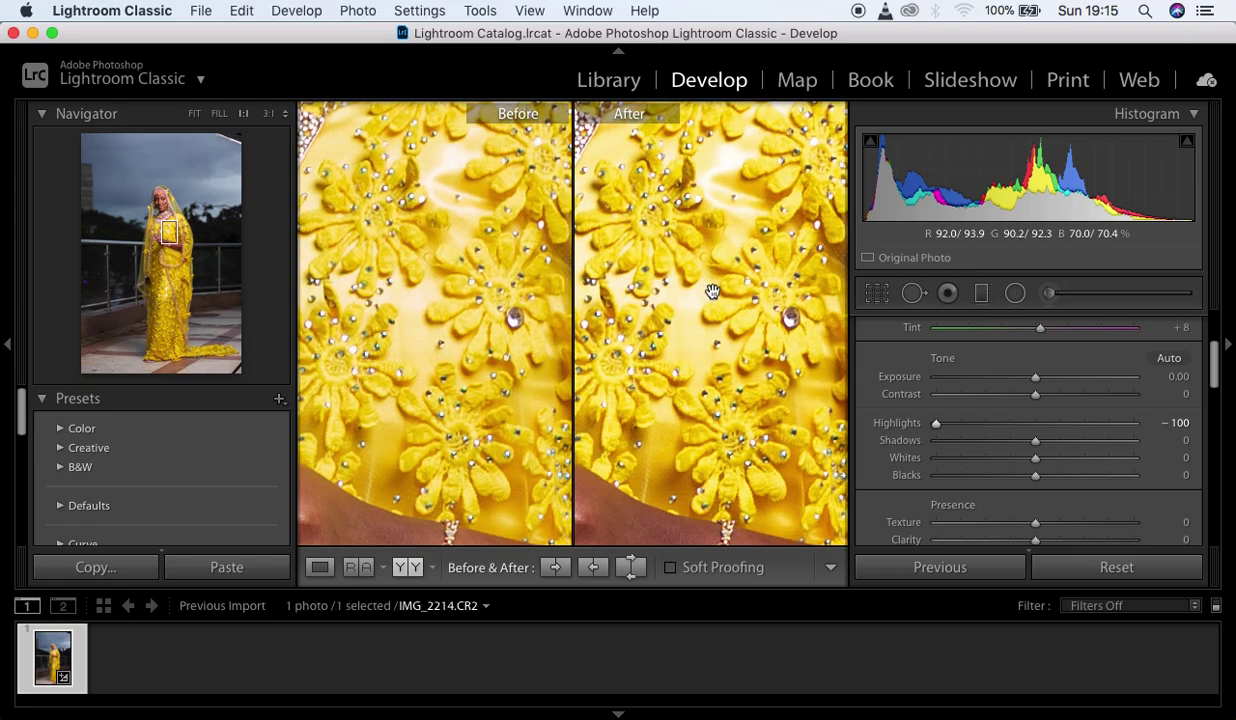
{"action": "left_click_drag", "start_coordinate": [687, 196], "coordinate": [703, 378]}
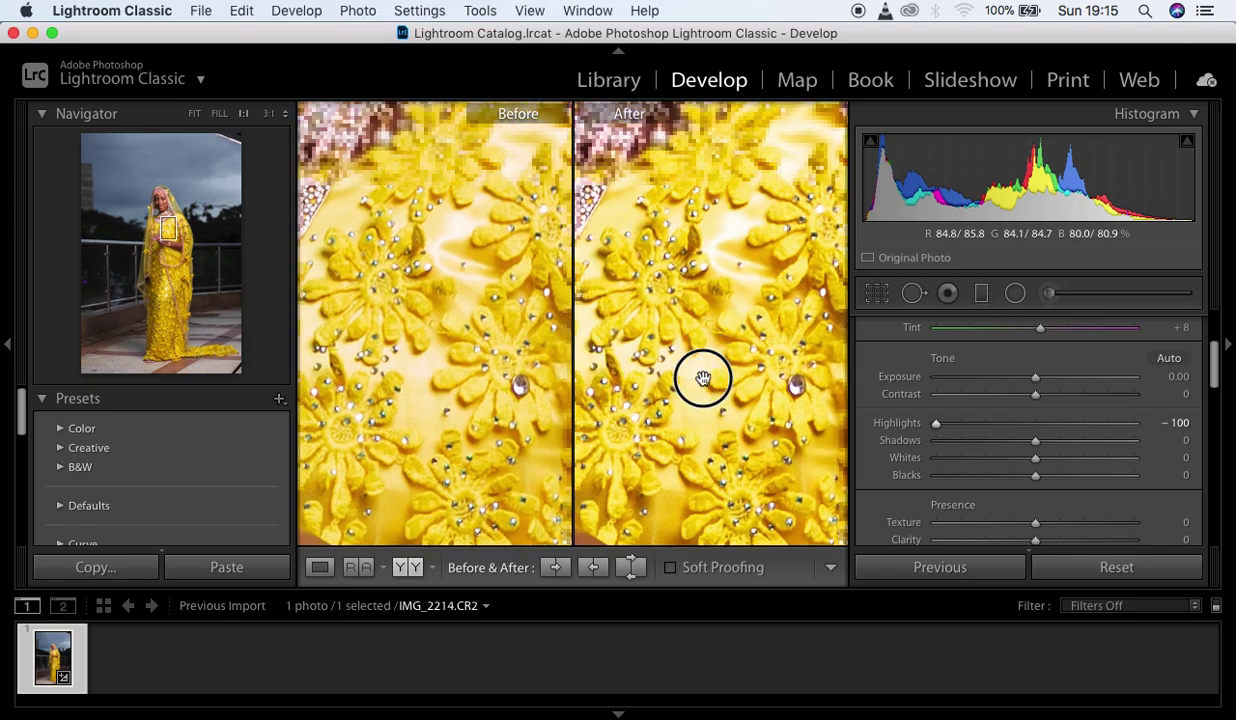
{"action": "left_click", "coordinate": [320, 568]}
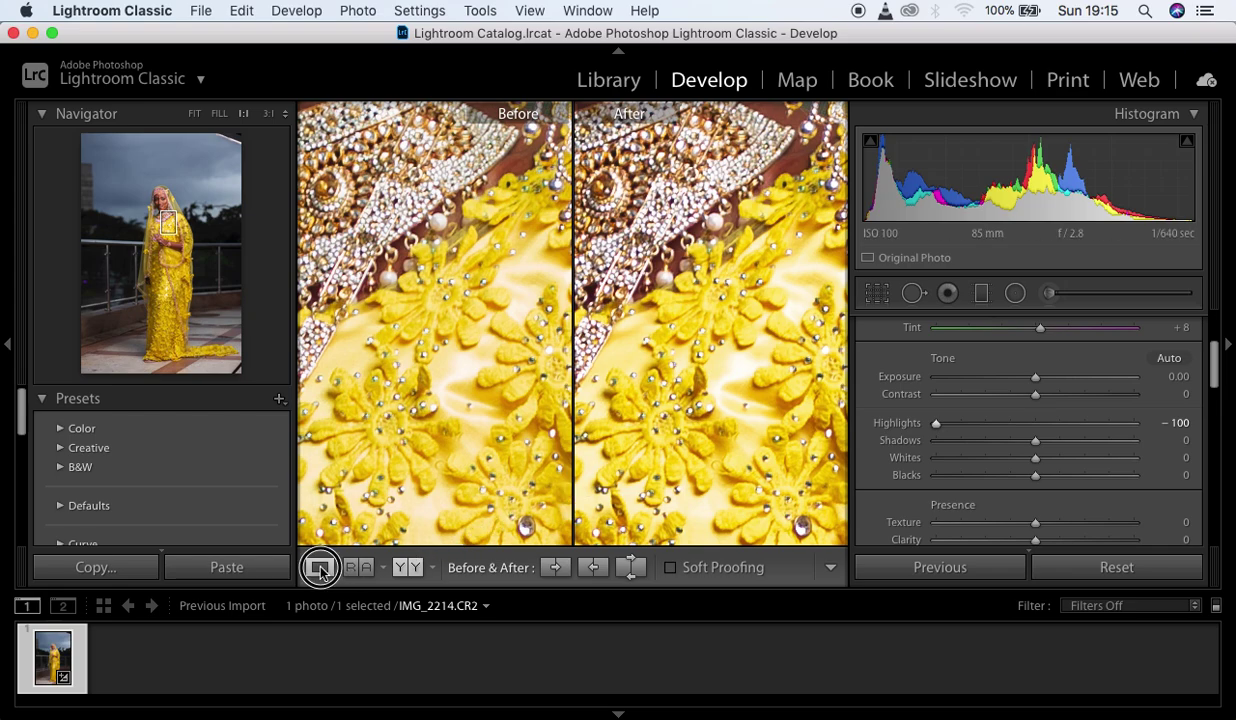
{"action": "left_click", "coordinate": [540, 318]}
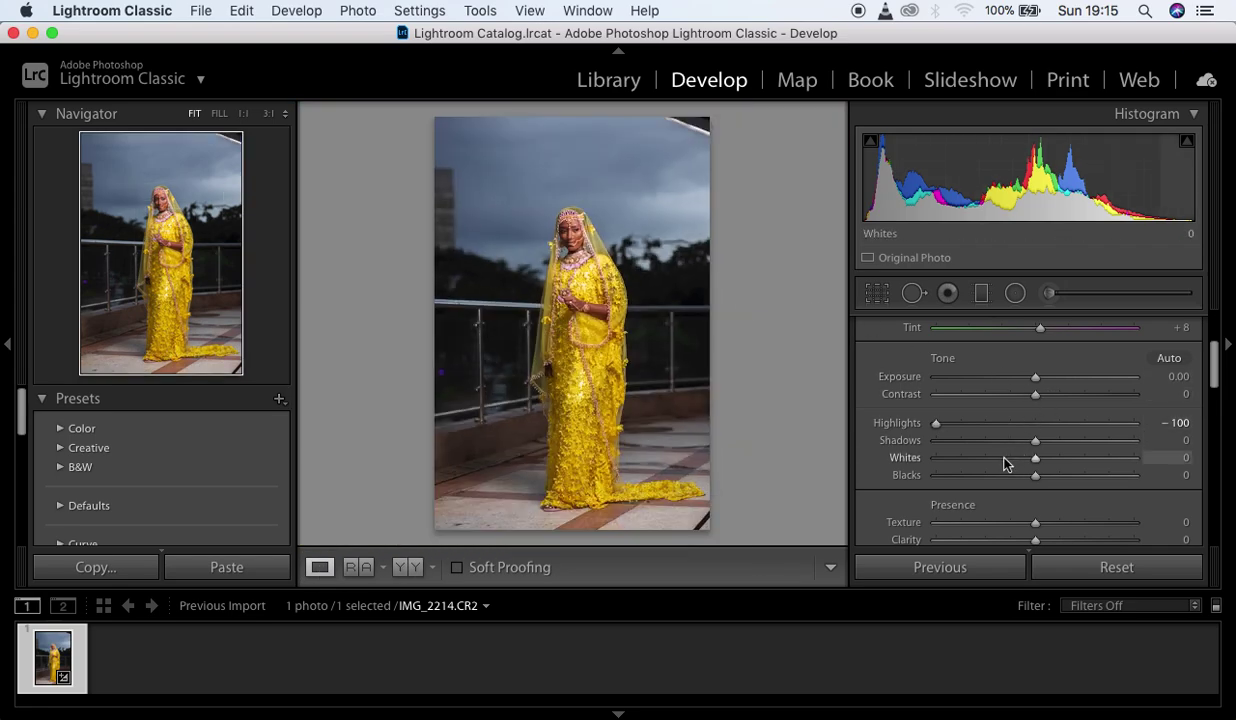
Lower the Whites to -74 and check the dress detail close up.
{"action": "left_click_drag", "start_coordinate": [1001, 461], "coordinate": [963, 466]}
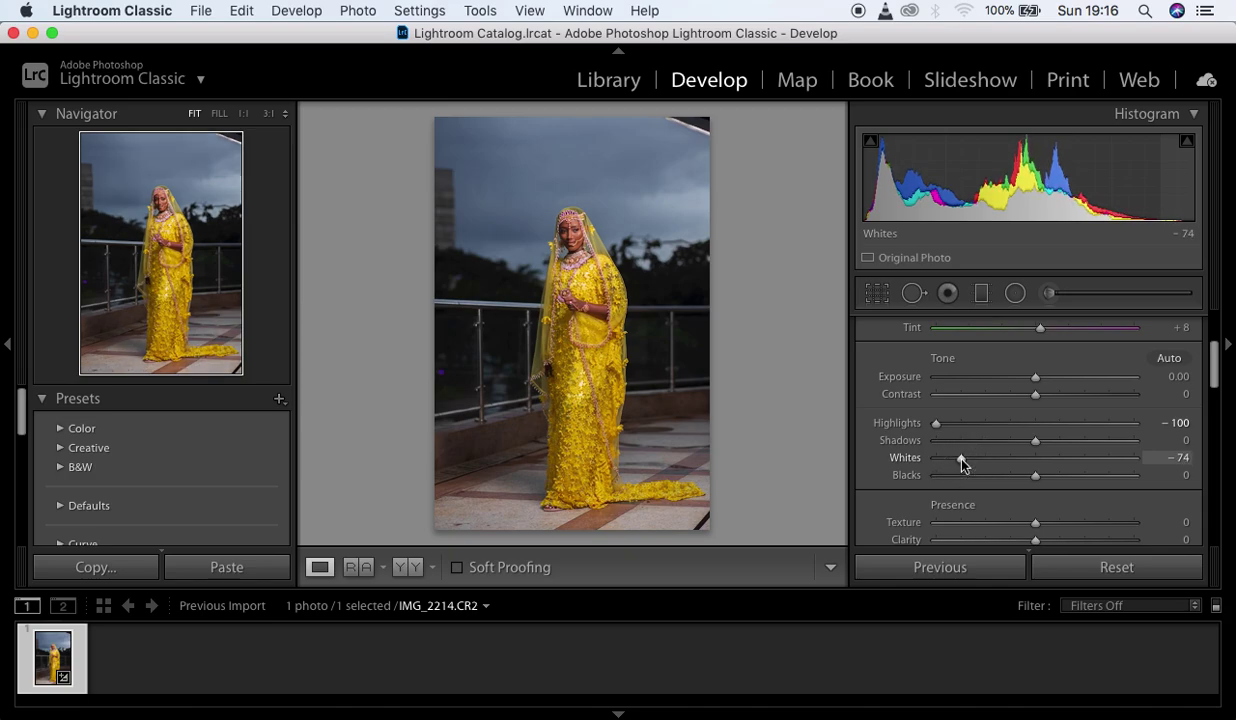
{"action": "left_click", "coordinate": [585, 281]}
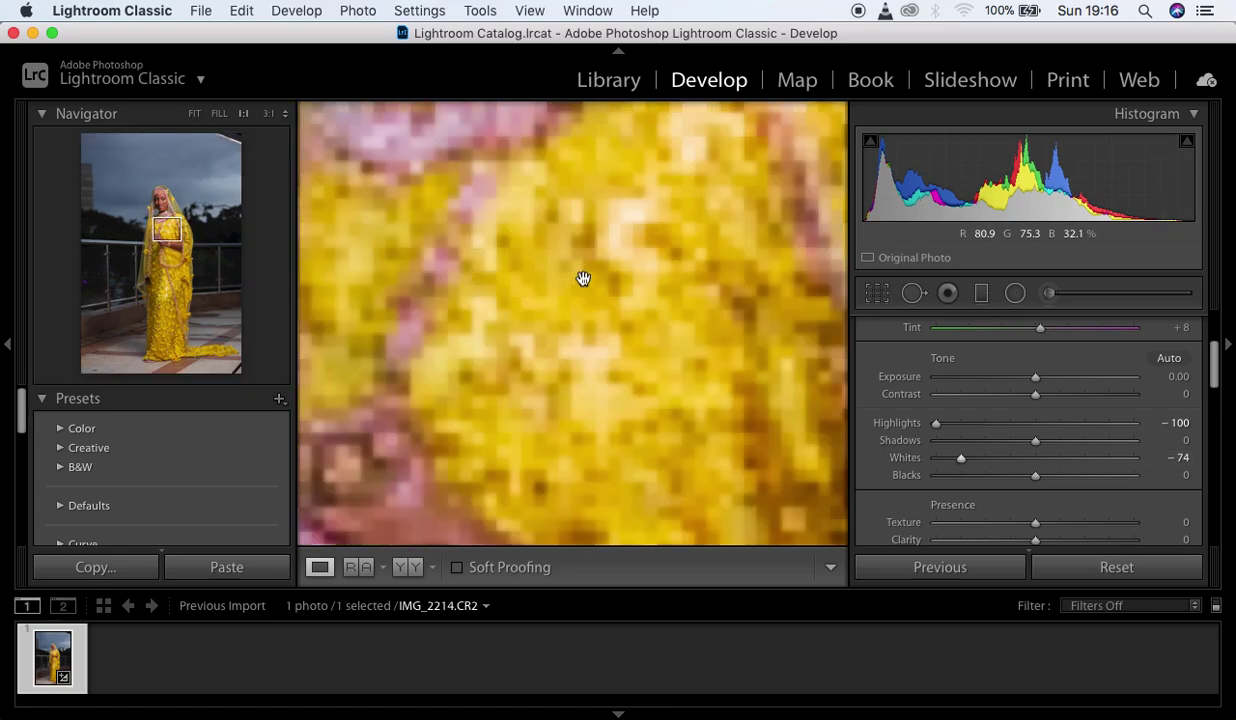
{"action": "left_click_drag", "start_coordinate": [589, 222], "coordinate": [609, 369]}
{"action": "left_click", "coordinate": [617, 362]}
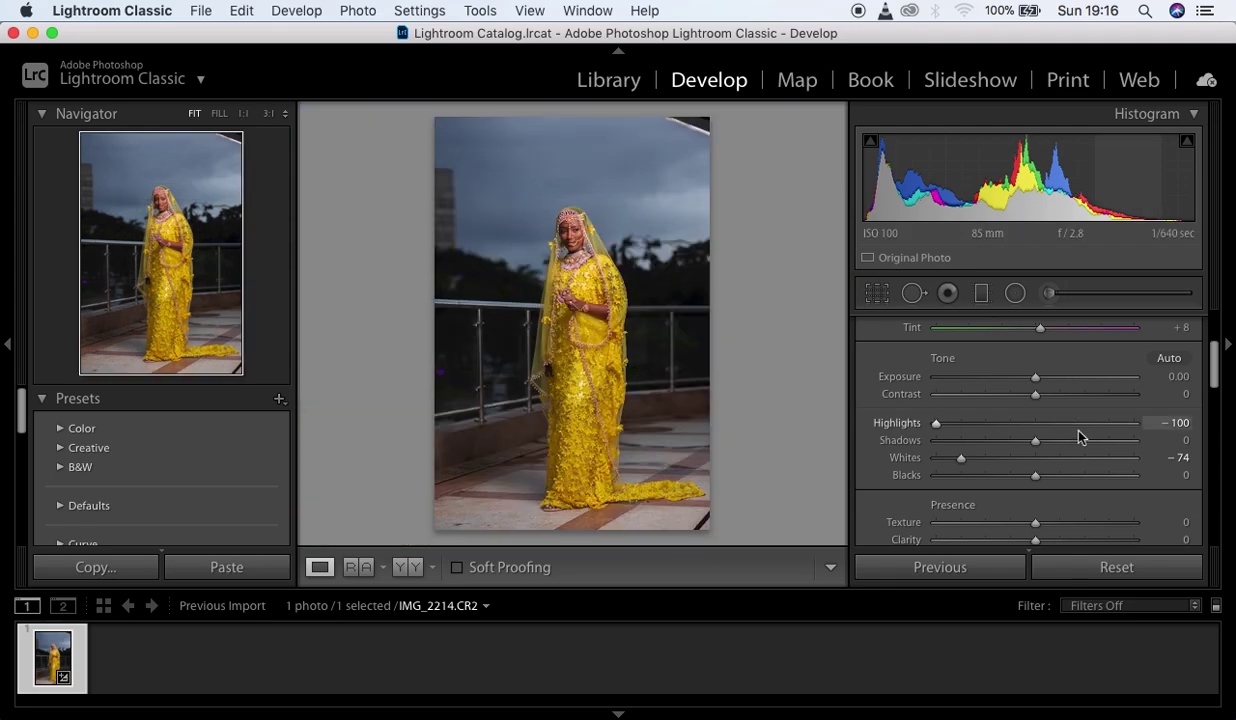
Try different Blacks levels on the photo and settle on -13.
{"action": "left_click_drag", "start_coordinate": [1035, 476], "coordinate": [1023, 478]}
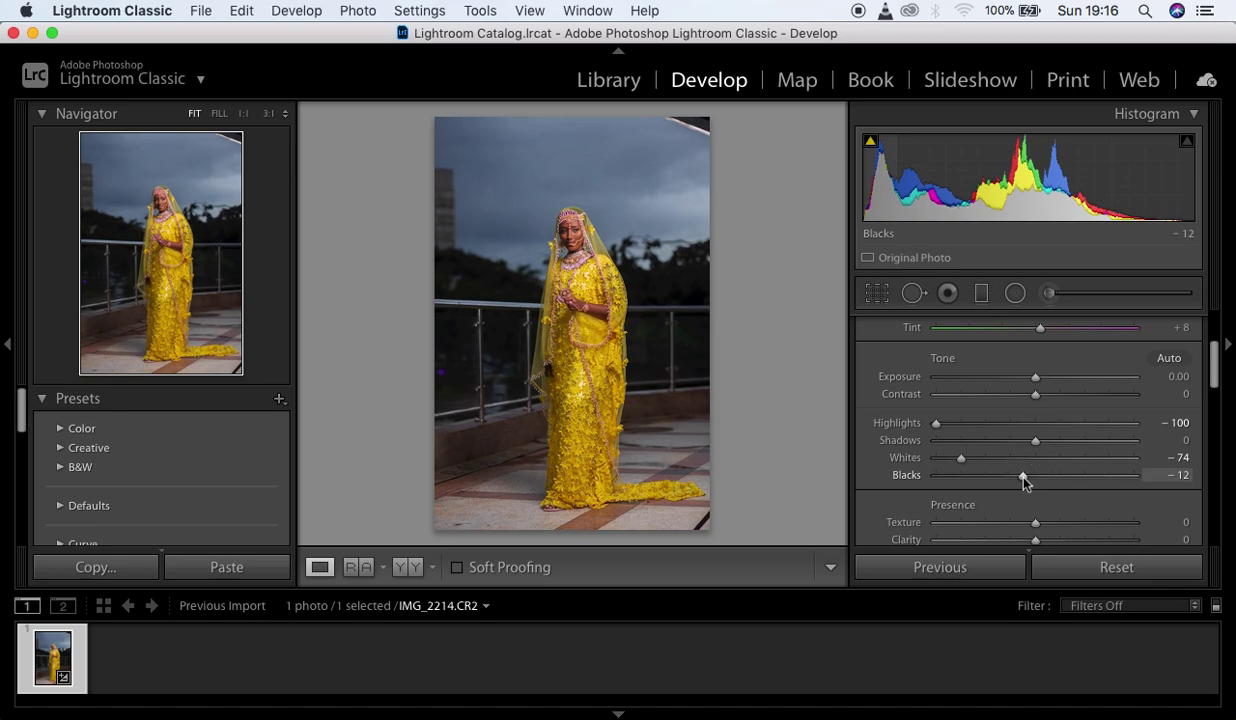
{"action": "left_click", "coordinate": [1023, 478]}
{"action": "left_click_drag", "start_coordinate": [1023, 478], "coordinate": [887, 470]}
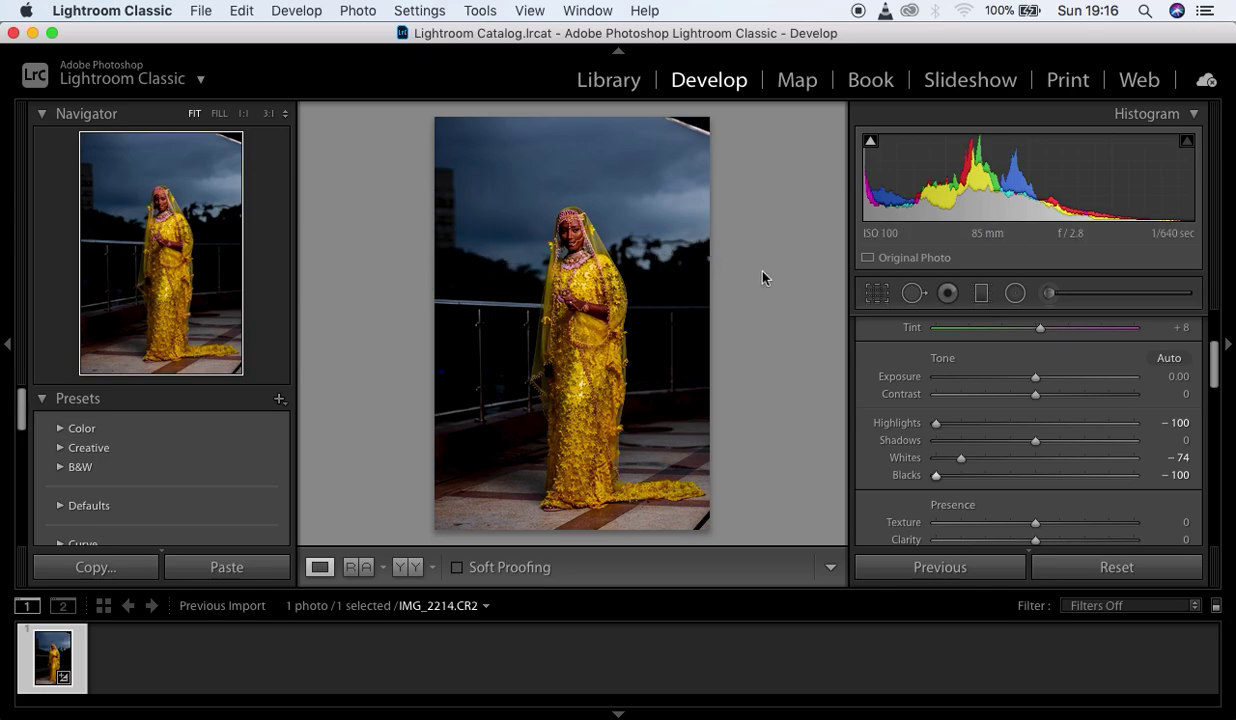
{"action": "left_click_drag", "start_coordinate": [939, 478], "coordinate": [1026, 482]}
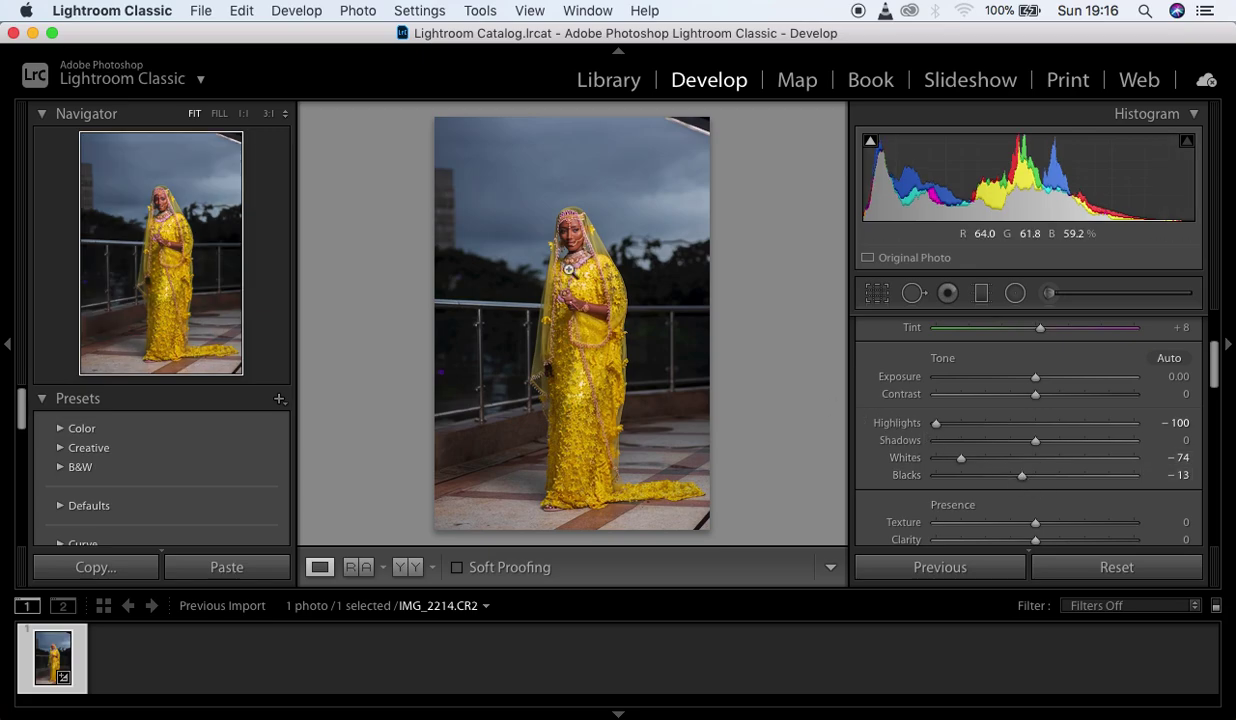
Test the Shadows at full strength, settle on +19, and check the woman's face close up.
{"action": "left_click_drag", "start_coordinate": [1037, 446], "coordinate": [1214, 441]}
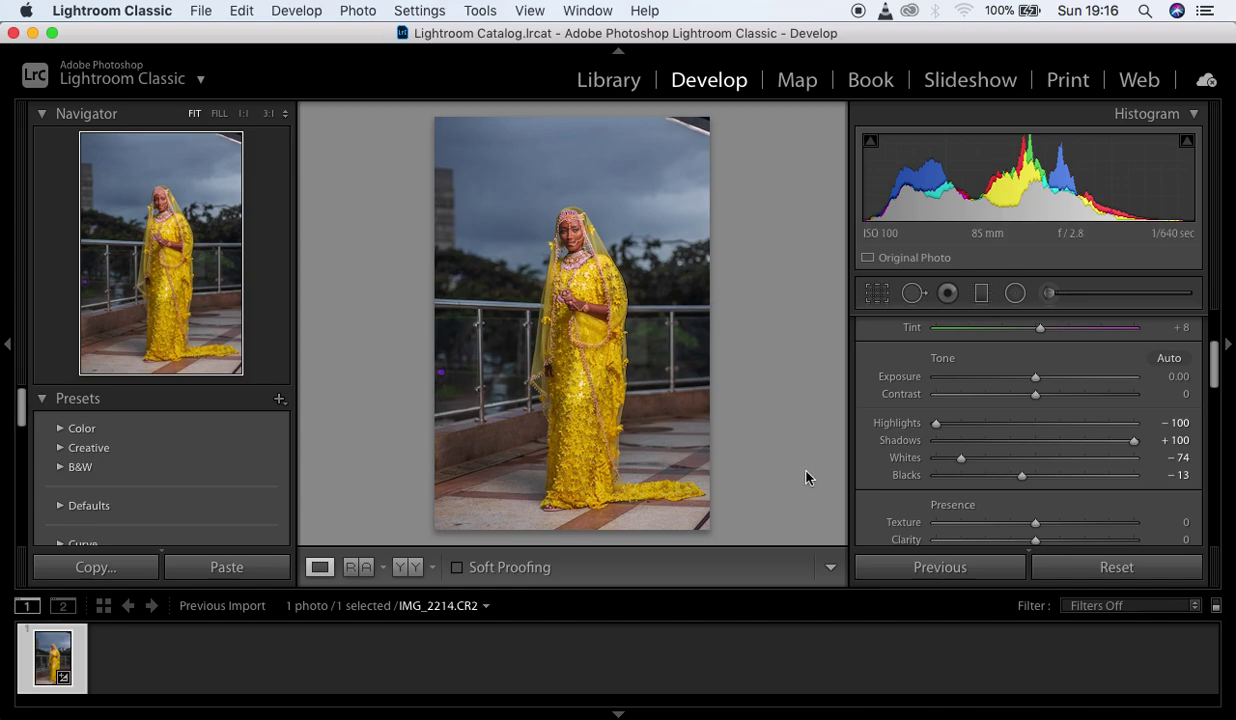
{"action": "left_click_drag", "start_coordinate": [1134, 440], "coordinate": [1051, 440]}
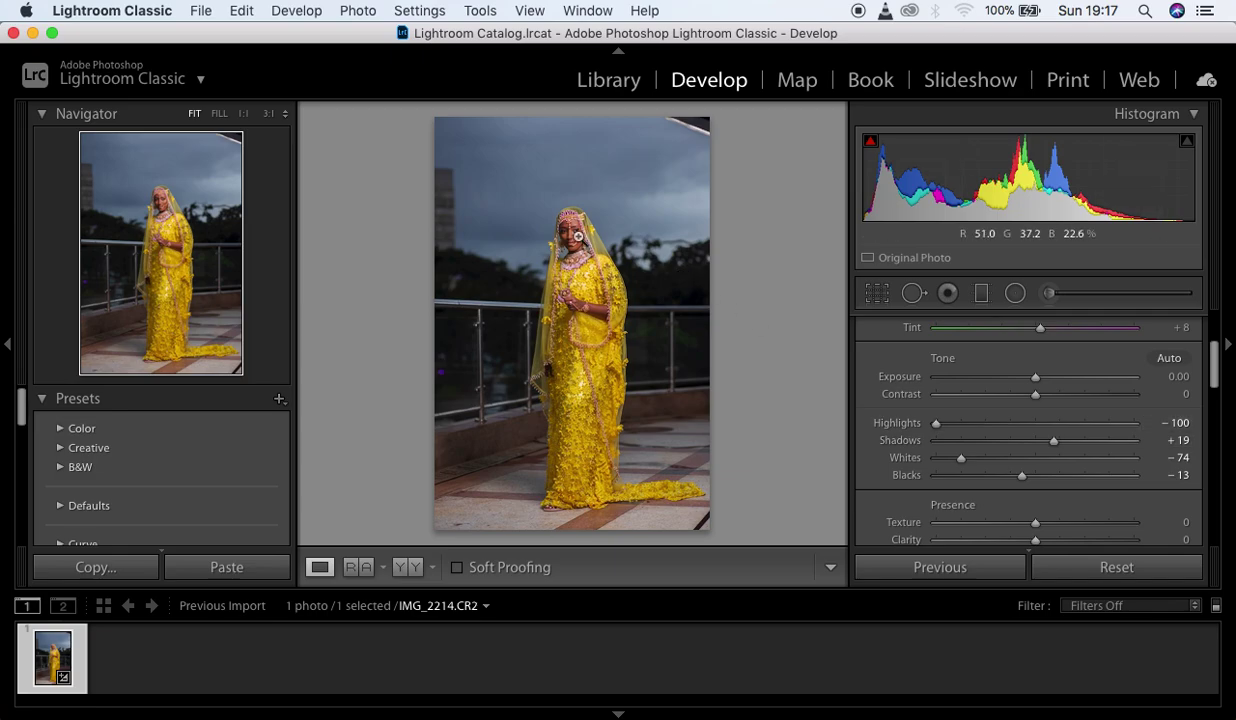
{"action": "left_click", "coordinate": [572, 236]}
{"action": "left_click", "coordinate": [560, 228]}
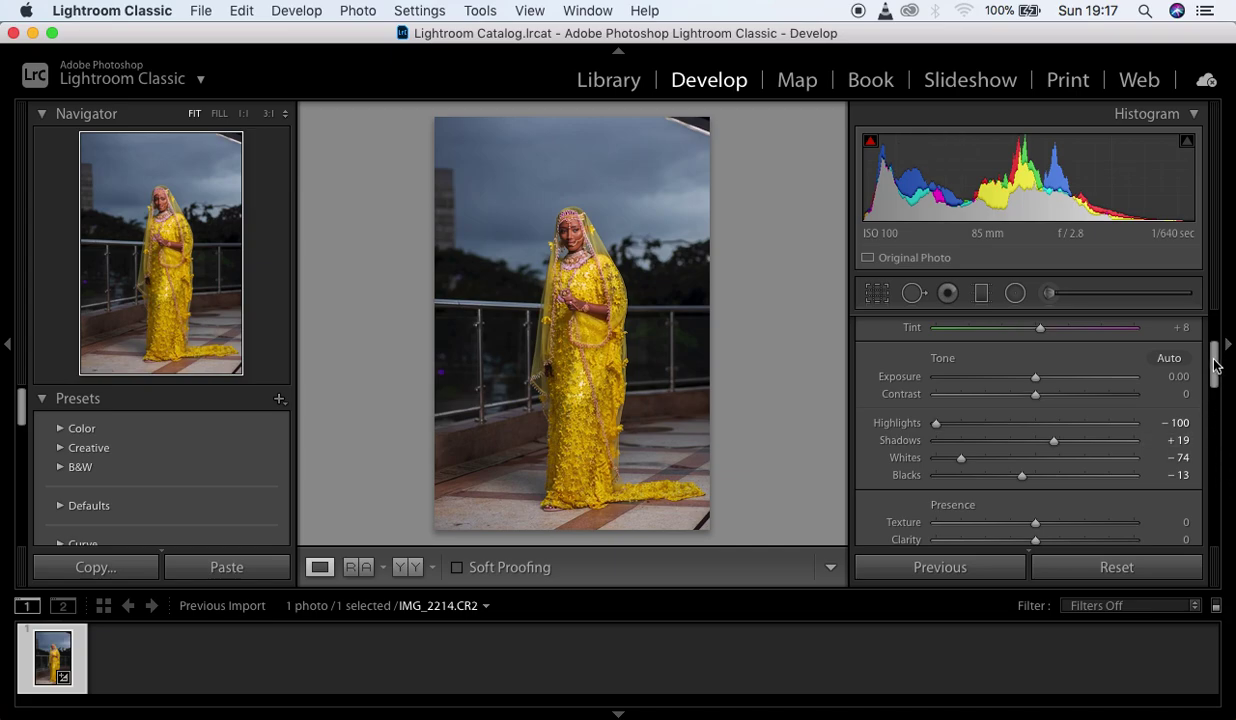
Raise Clarity to +4 and shift the white balance Tint to -4.
{"action": "scroll", "coordinate": [1215, 365], "scroll_direction": "down", "scroll_amount": 4}
{"action": "left_click_drag", "start_coordinate": [1035, 446], "coordinate": [1038, 441]}
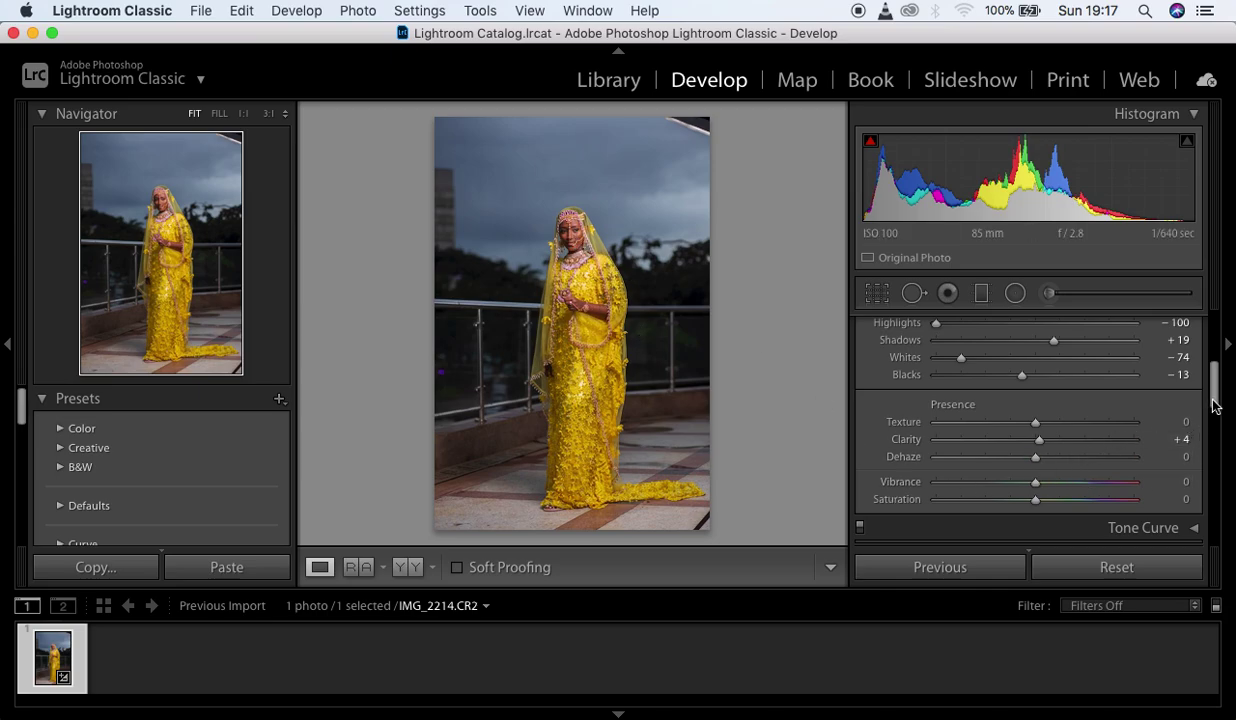
{"action": "left_click_drag", "start_coordinate": [1214, 404], "coordinate": [1212, 333]}
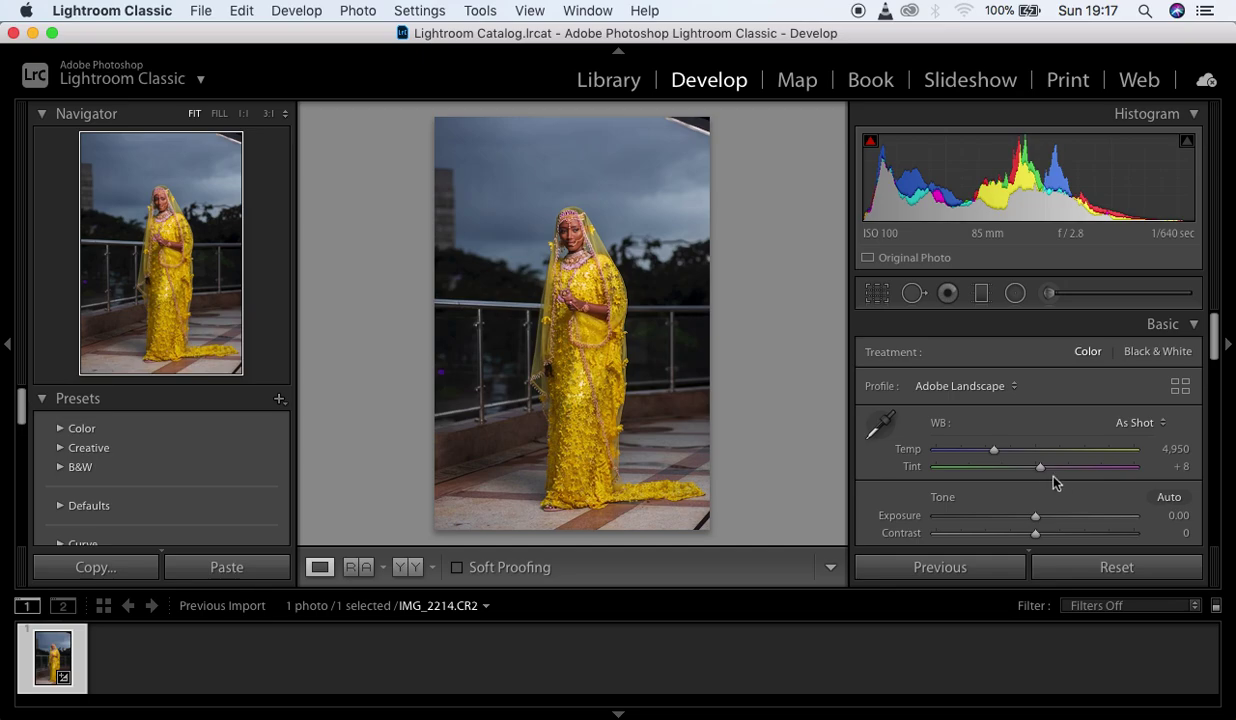
{"action": "left_click_drag", "start_coordinate": [1040, 466], "coordinate": [1034, 471]}
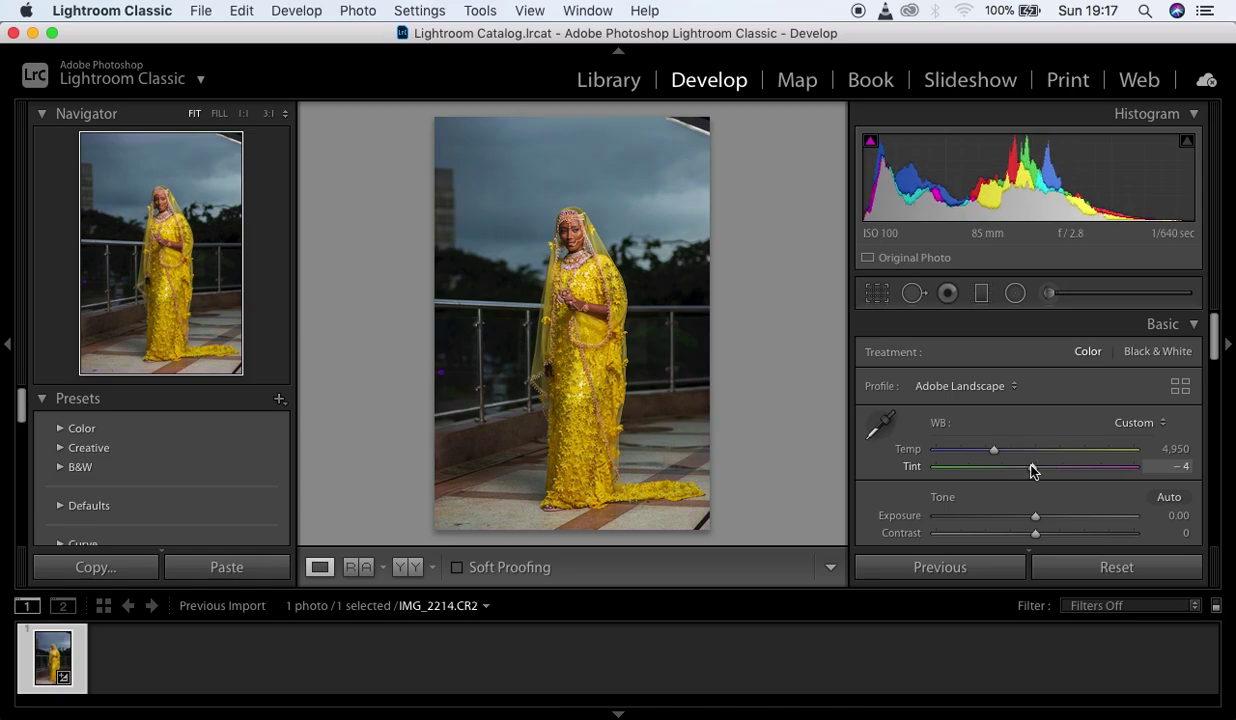
Lower the photo's Vibrance to -4 and its overall Saturation to -2.
{"action": "left_click", "coordinate": [565, 226]}
{"action": "left_click", "coordinate": [567, 229]}
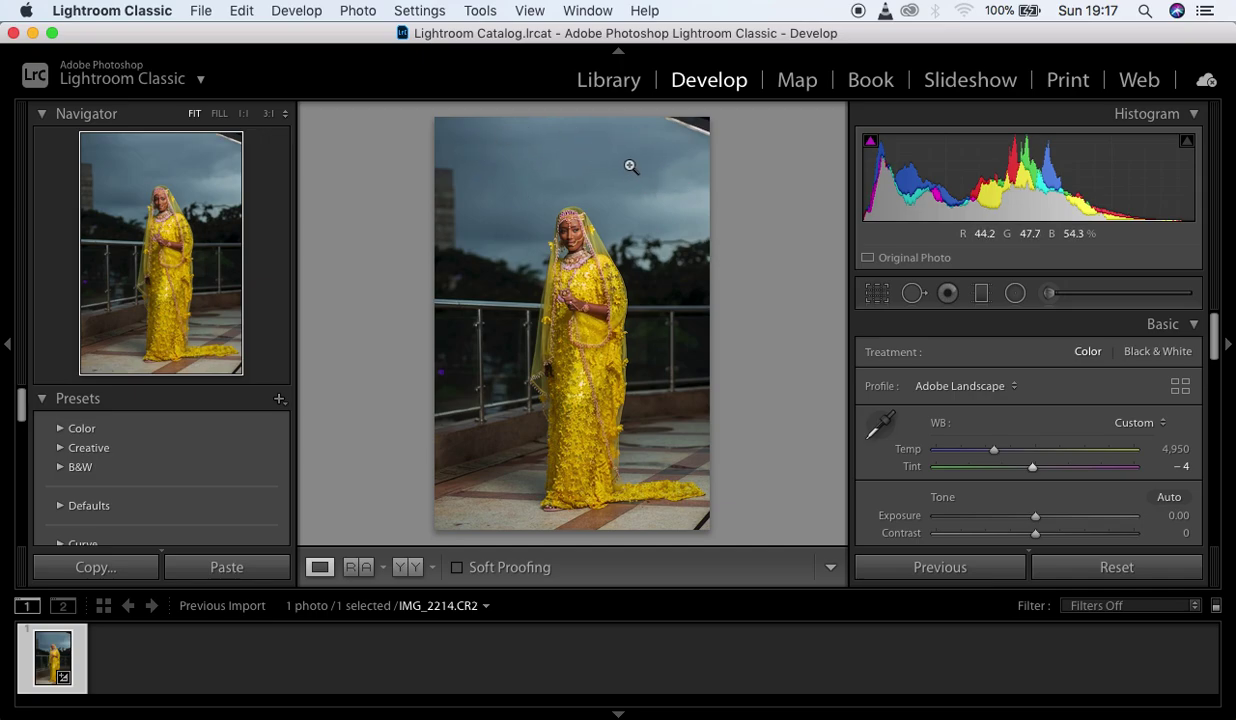
{"action": "left_click_drag", "start_coordinate": [1217, 345], "coordinate": [1218, 396]}
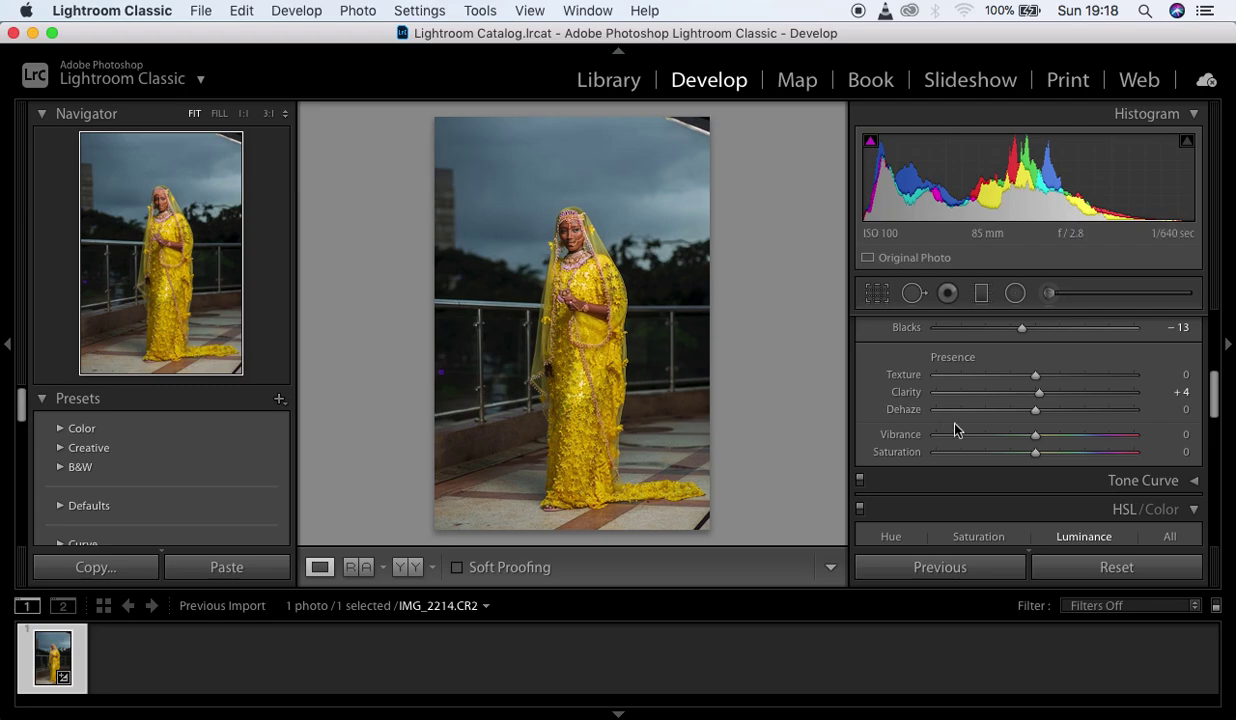
{"action": "left_click_drag", "start_coordinate": [1040, 440], "coordinate": [1036, 458]}
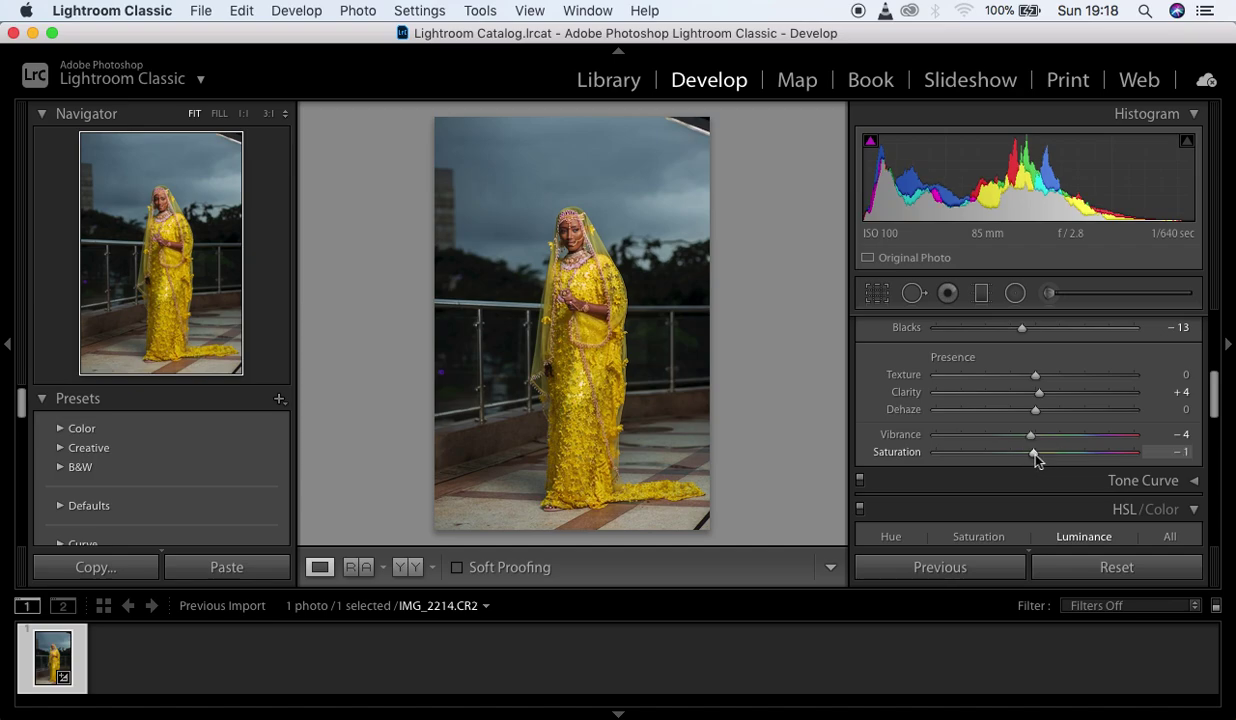
{"action": "left_click_drag", "start_coordinate": [1036, 458], "coordinate": [1035, 459]}
{"action": "left_click", "coordinate": [1035, 456]}
{"action": "double_click", "coordinate": [1035, 455]}
{"action": "left_click", "coordinate": [1183, 452]}
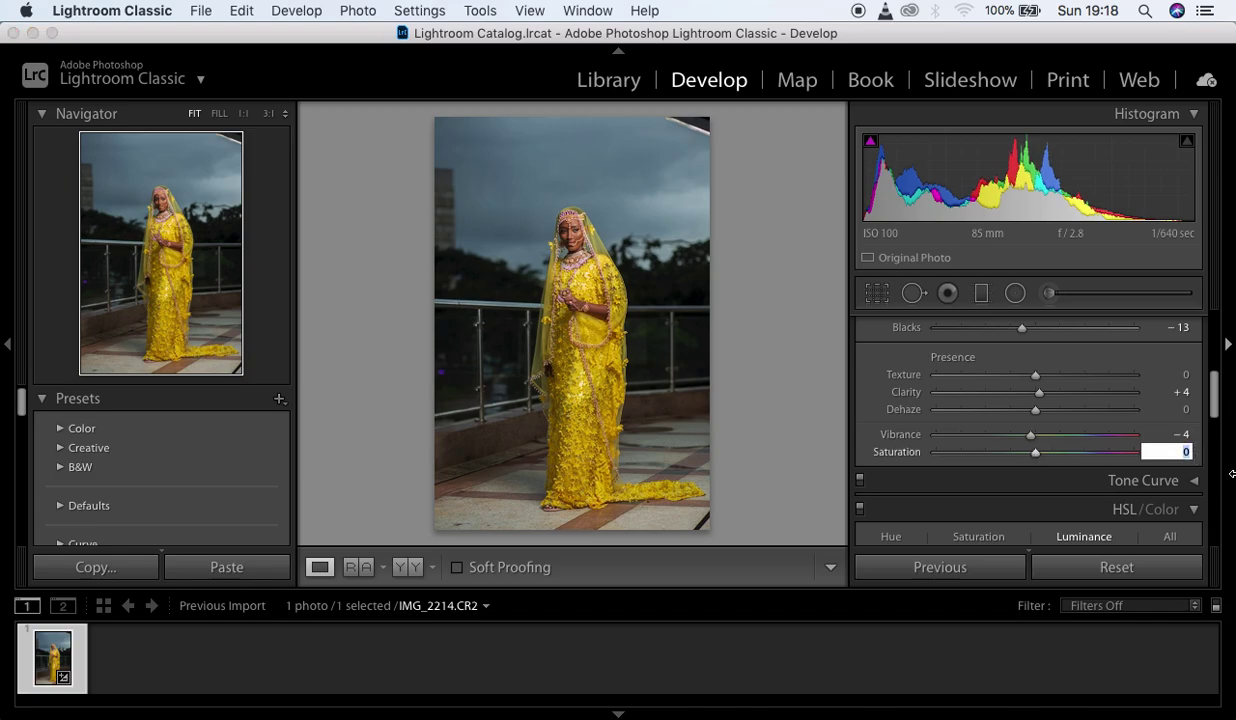
{"action": "key", "text": "Return"}
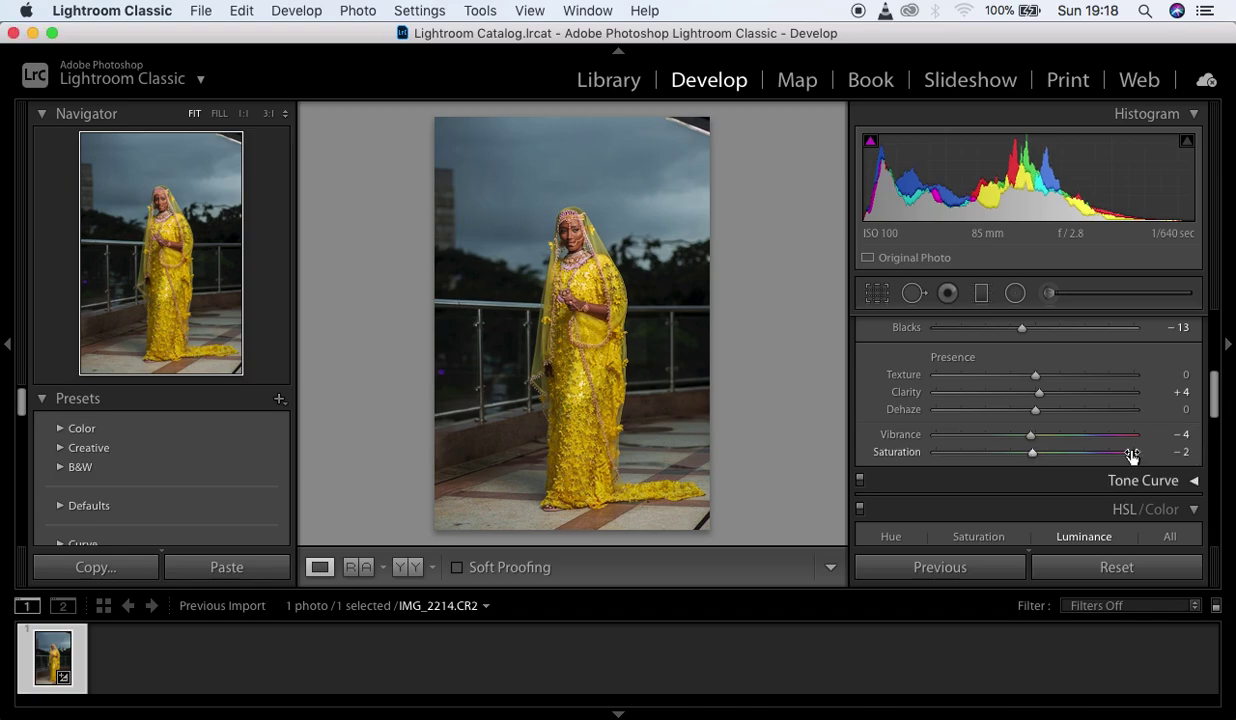
Raise the Exposure to +0.20 and compare the edit side by side with the original, returning to the single view.
{"action": "left_click_drag", "start_coordinate": [1215, 400], "coordinate": [1214, 316]}
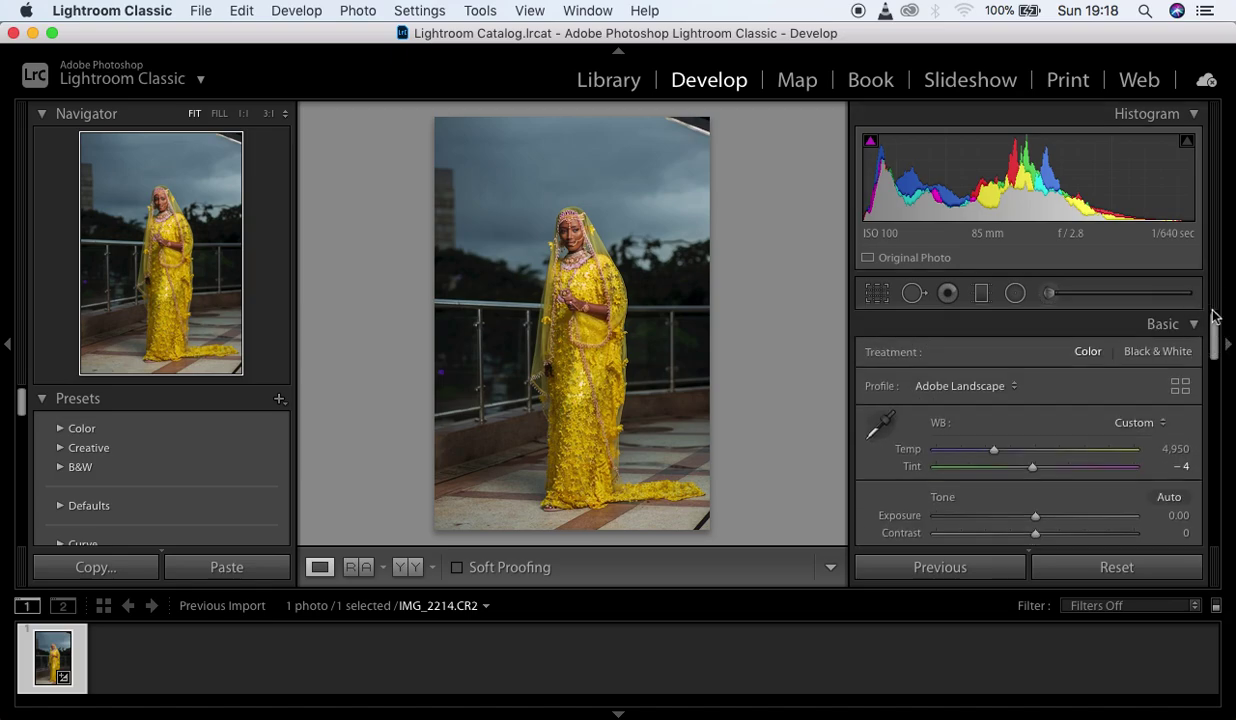
{"action": "left_click", "coordinate": [1036, 516]}
{"action": "left_click_drag", "start_coordinate": [1036, 516], "coordinate": [1040, 516]}
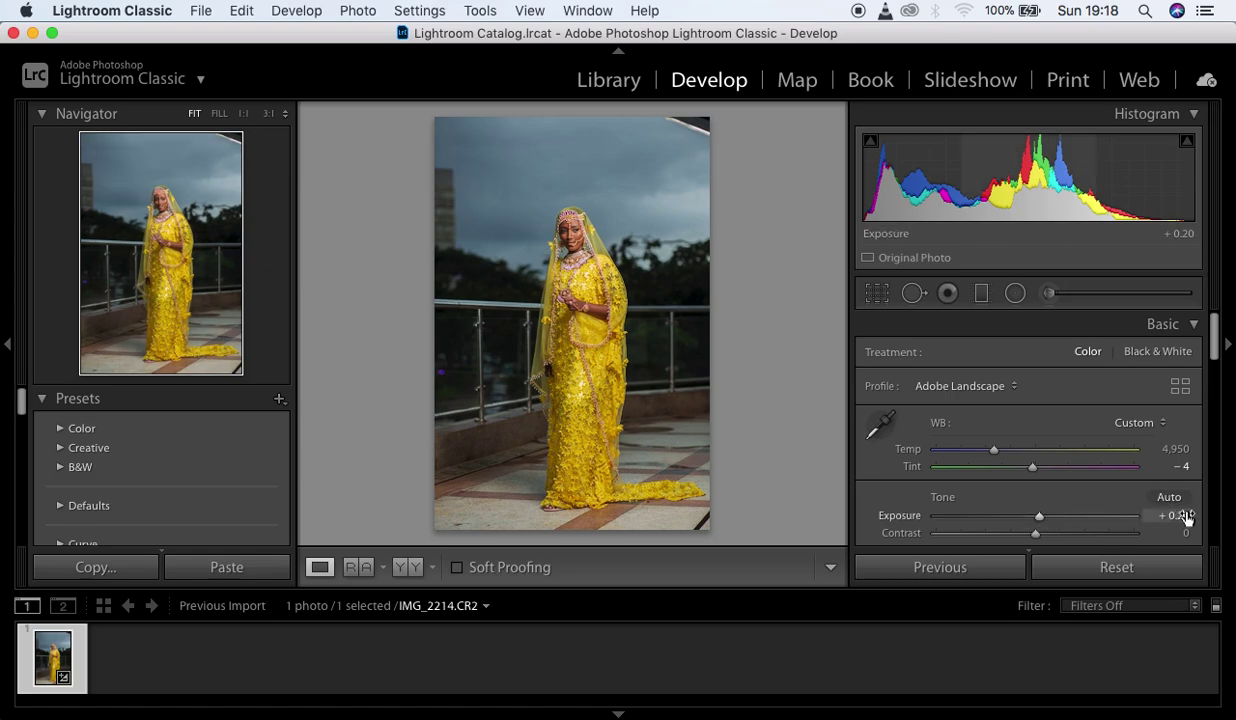
{"action": "left_click_drag", "start_coordinate": [1213, 347], "coordinate": [1214, 359]}
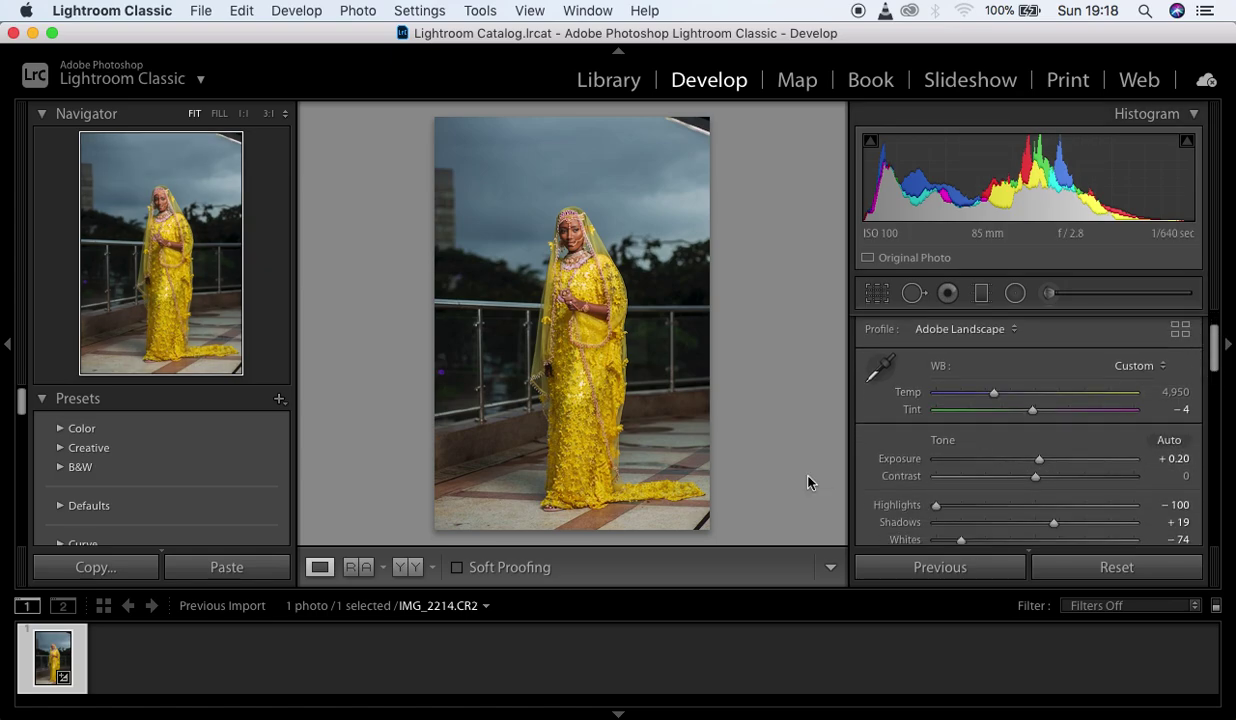
{"action": "left_click", "coordinate": [407, 567]}
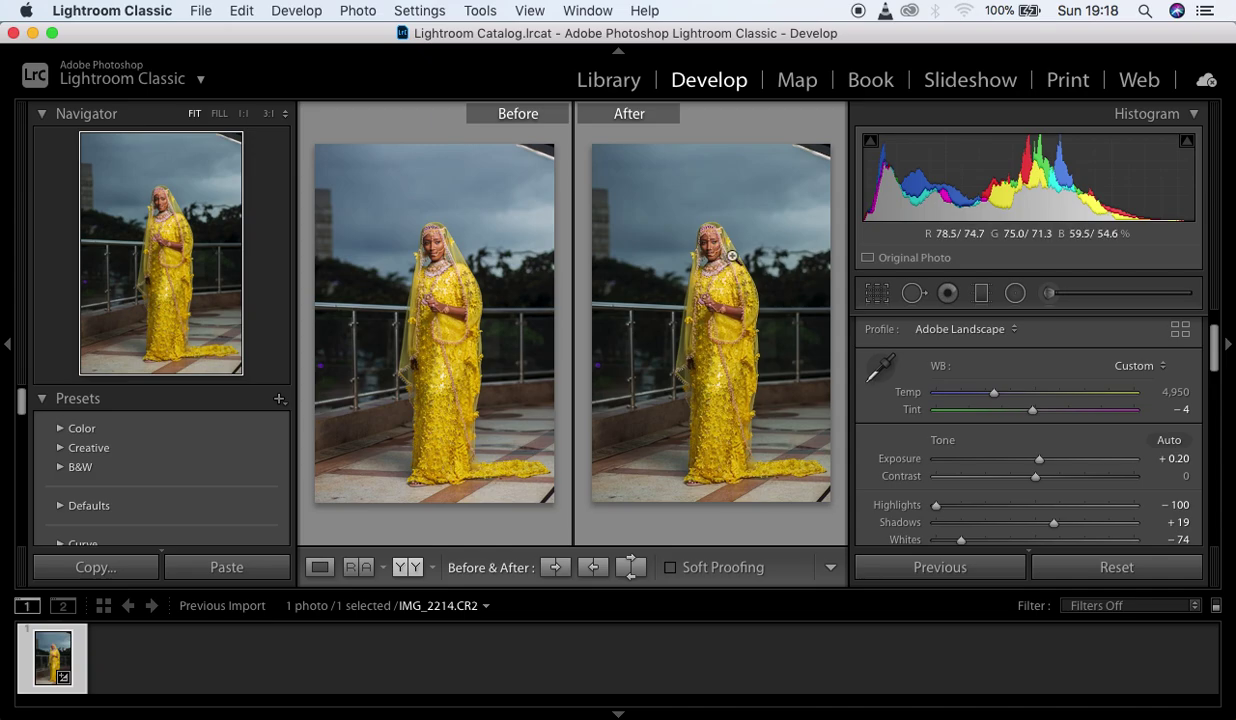
{"action": "left_click", "coordinate": [320, 566]}
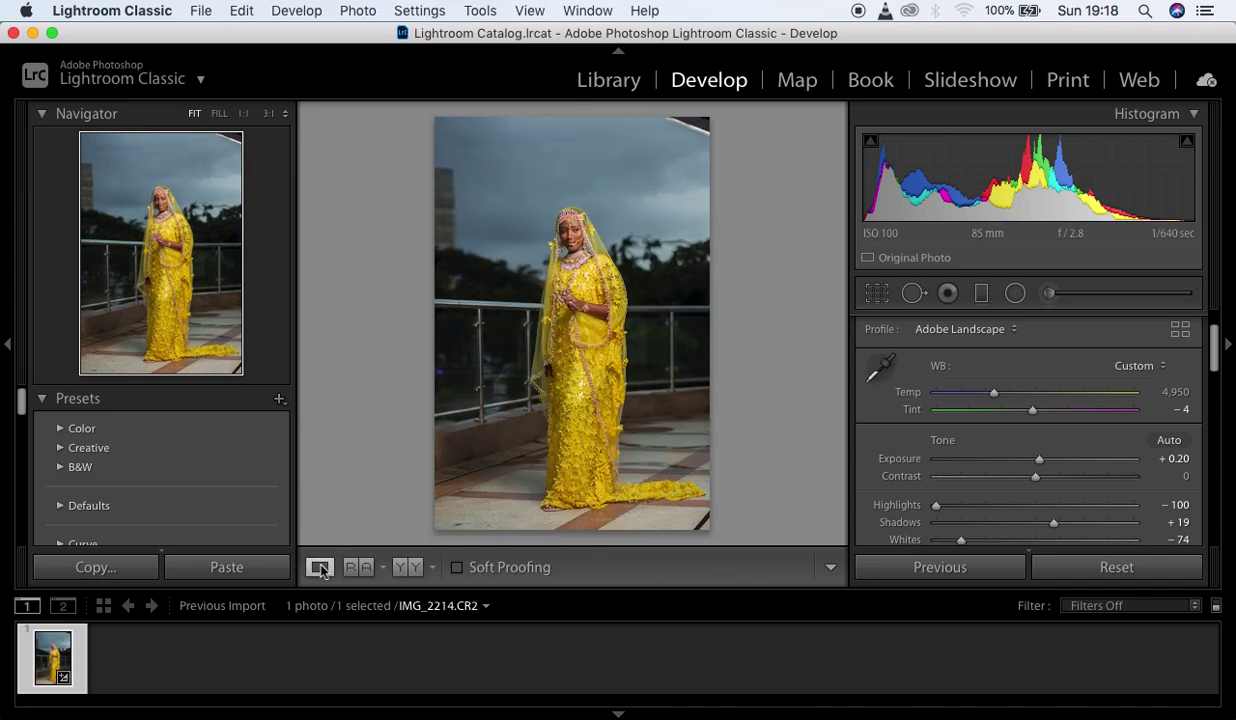
Shift the Blue hue to -2 and lower the Aqua luminance to -15 in the HSL adjustments.
{"action": "left_click_drag", "start_coordinate": [1215, 330], "coordinate": [1220, 435]}
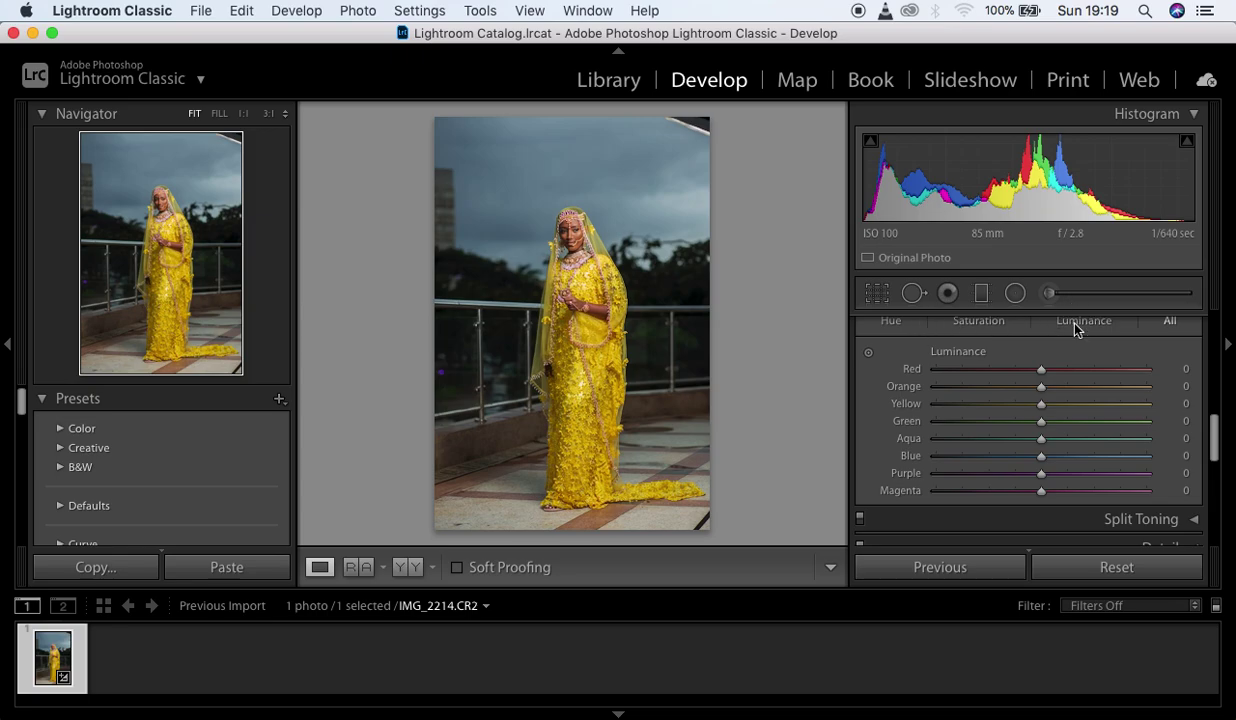
{"action": "scroll", "coordinate": [1033, 470], "scroll_direction": "up", "scroll_amount": 5}
{"action": "left_click_drag", "start_coordinate": [1030, 461], "coordinate": [1017, 459]}
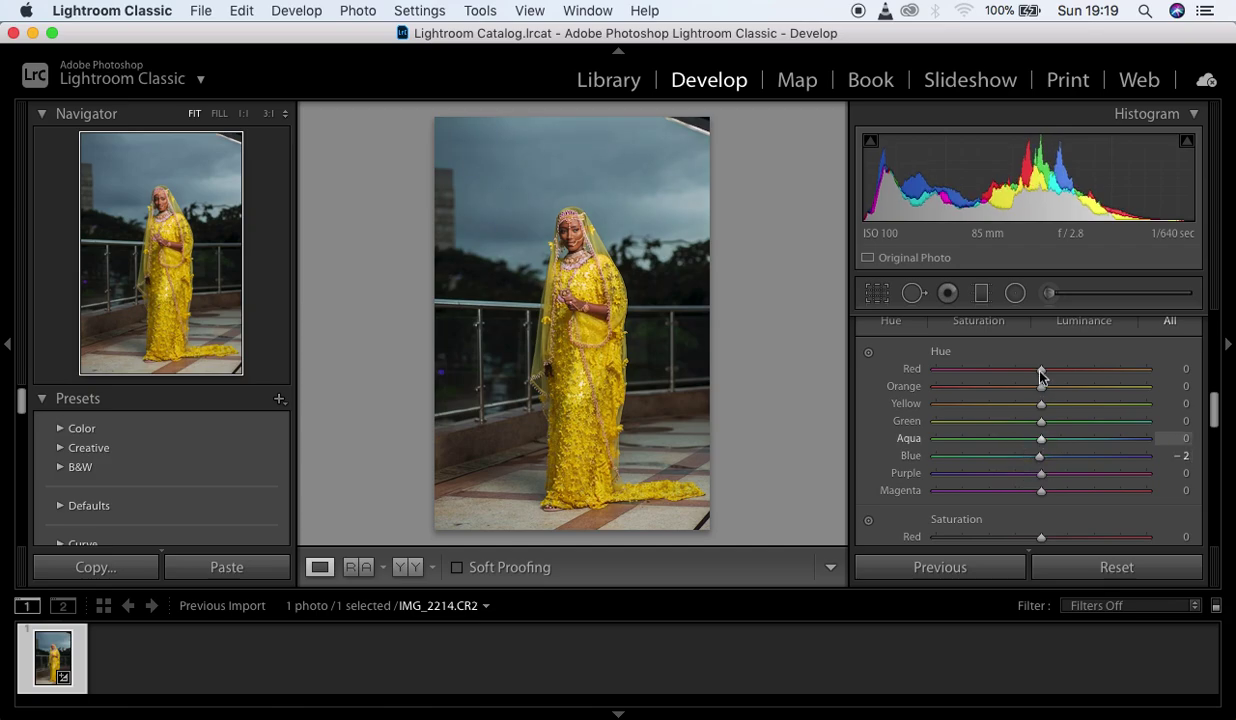
{"action": "left_click", "coordinate": [1069, 328]}
{"action": "mouse_move", "coordinate": [1040, 443]}
{"action": "left_mouse_down"}
{"action": "mouse_move", "coordinate": [944, 437]}
{"action": "mouse_move", "coordinate": [1165, 437]}
{"action": "mouse_move", "coordinate": [877, 450]}
{"action": "mouse_move", "coordinate": [1095, 414]}
{"action": "mouse_move", "coordinate": [811, 441]}
{"action": "mouse_move", "coordinate": [1160, 427]}
{"action": "mouse_move", "coordinate": [993, 428]}
{"action": "mouse_move", "coordinate": [1029, 422]}
{"action": "mouse_move", "coordinate": [1024, 432]}
{"action": "left_mouse_up"}
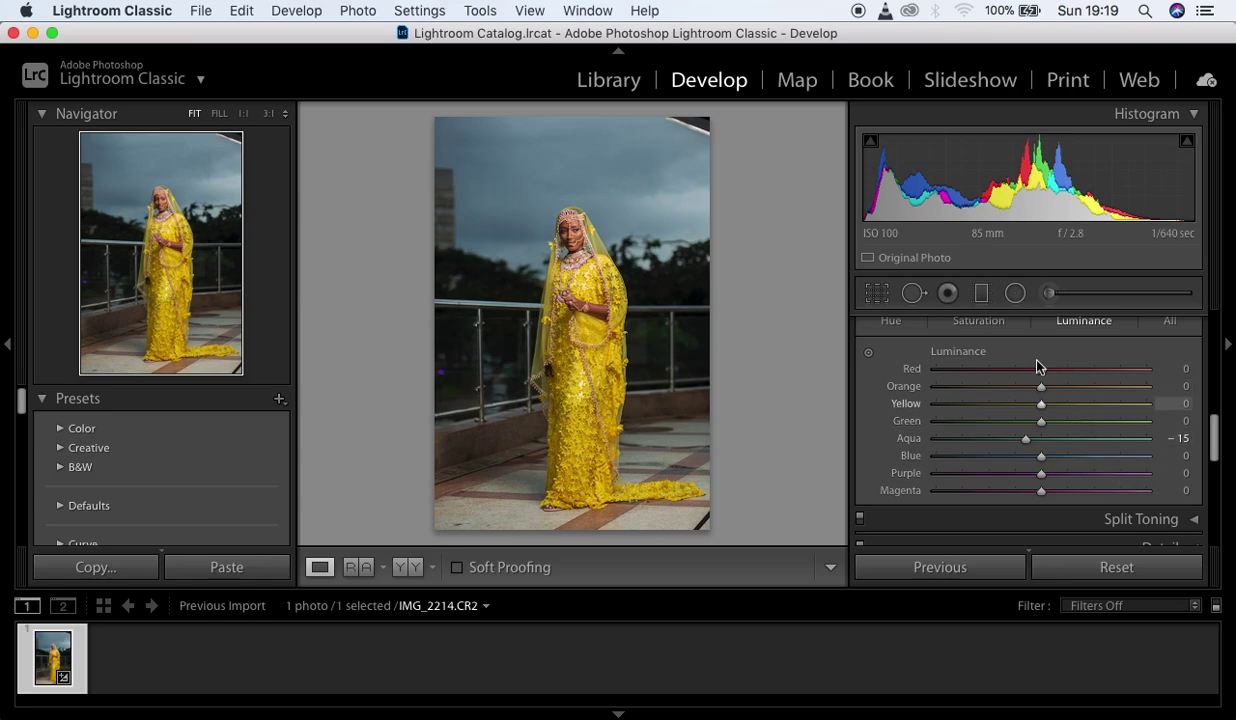
Raise the Yellow saturation to +14 in the HSL adjustments.
{"action": "left_click", "coordinate": [976, 322]}
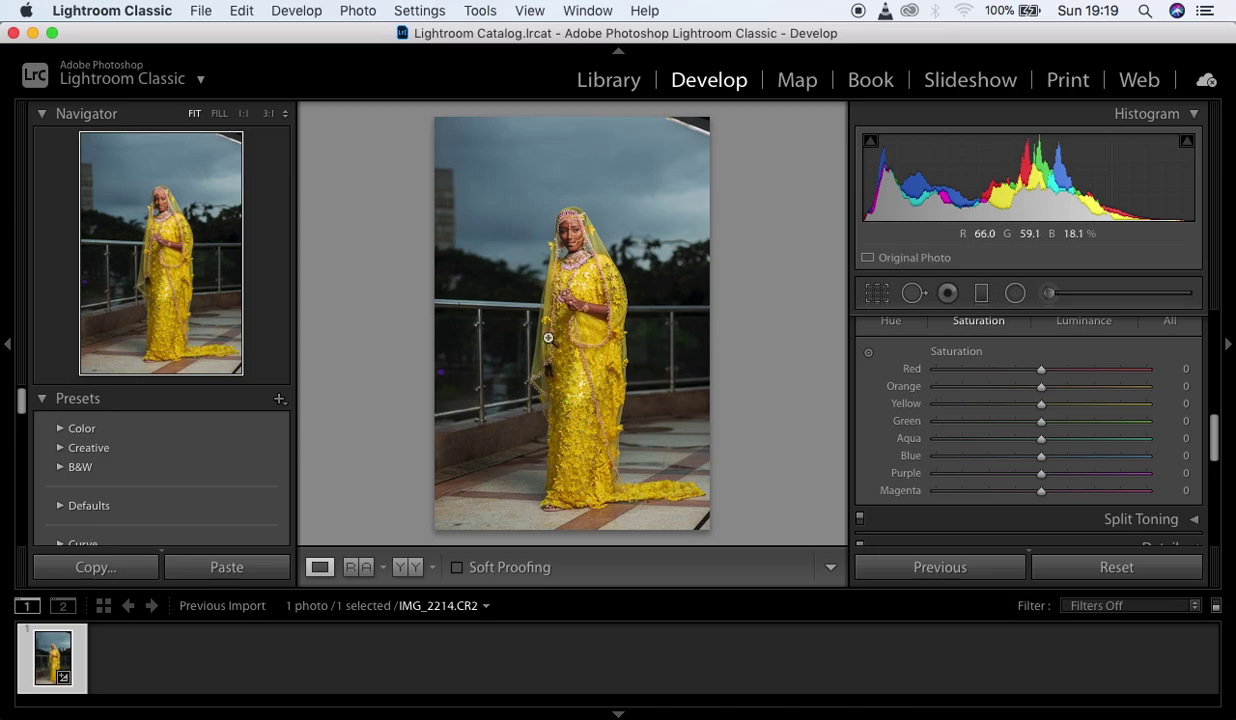
{"action": "left_click", "coordinate": [988, 322]}
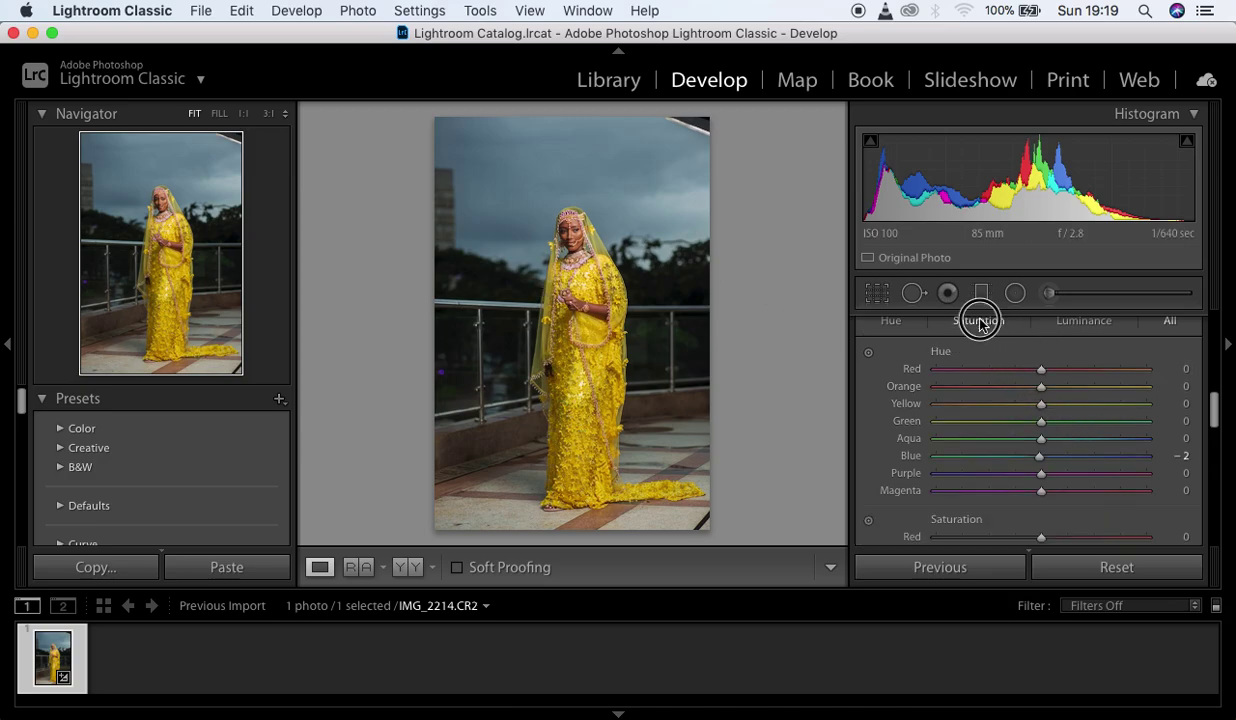
{"action": "left_click", "coordinate": [979, 320]}
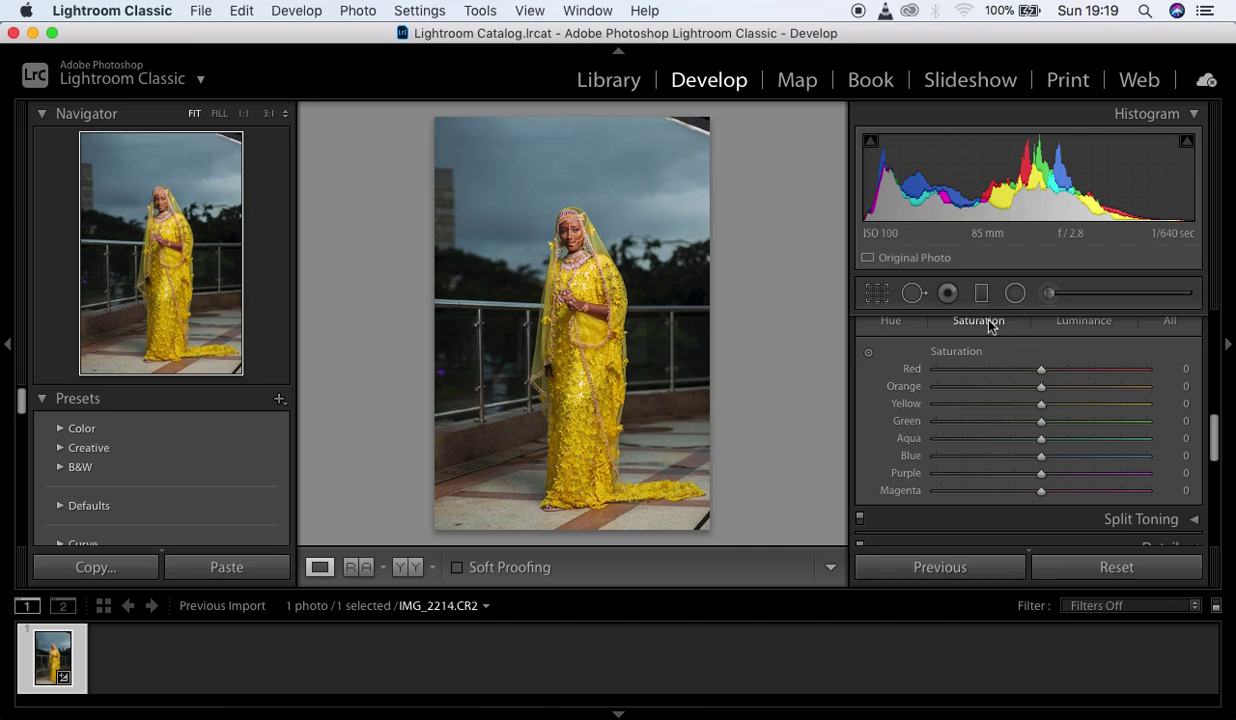
{"action": "left_click", "coordinate": [1042, 408]}
{"action": "mouse_move", "coordinate": [1042, 408]}
{"action": "left_mouse_down"}
{"action": "mouse_move", "coordinate": [1130, 402]}
{"action": "mouse_move", "coordinate": [1059, 404]}
{"action": "left_mouse_up"}
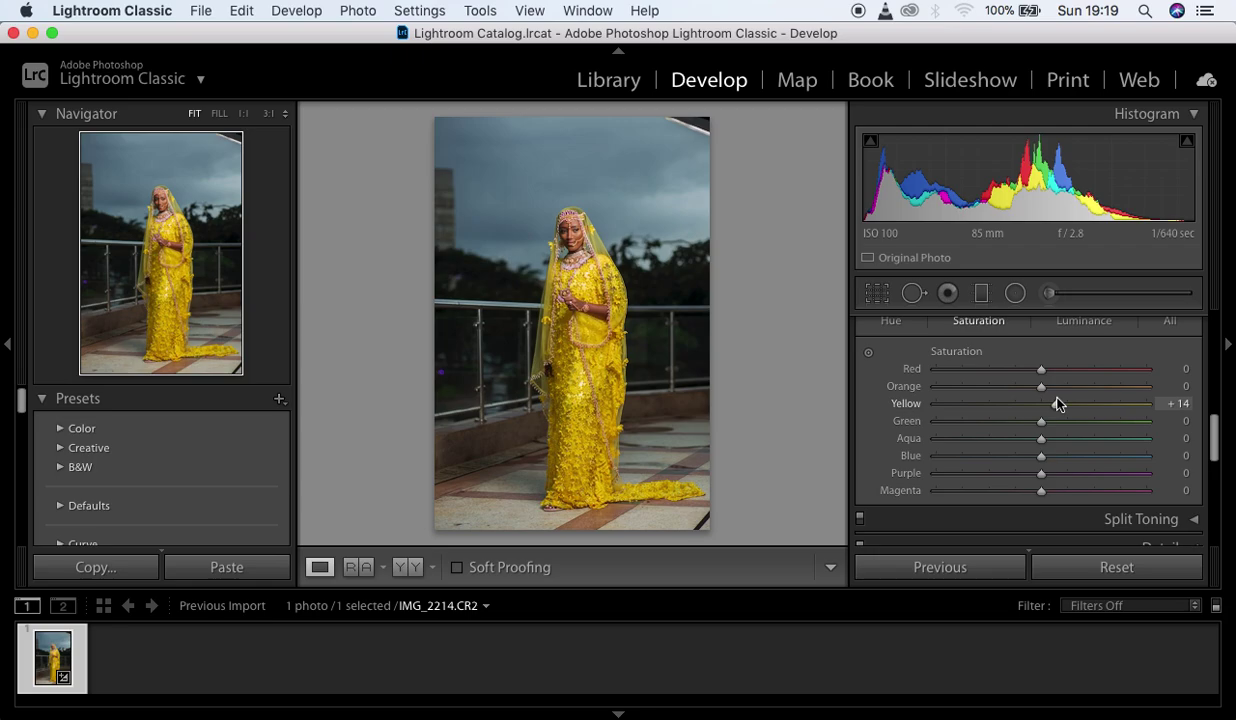
Crop the photo to the 4 x 5 / 8 x 10 aspect, repositioning it so the dress's full train stays inside the frame.
{"action": "left_click_drag", "start_coordinate": [1214, 428], "coordinate": [1214, 280]}
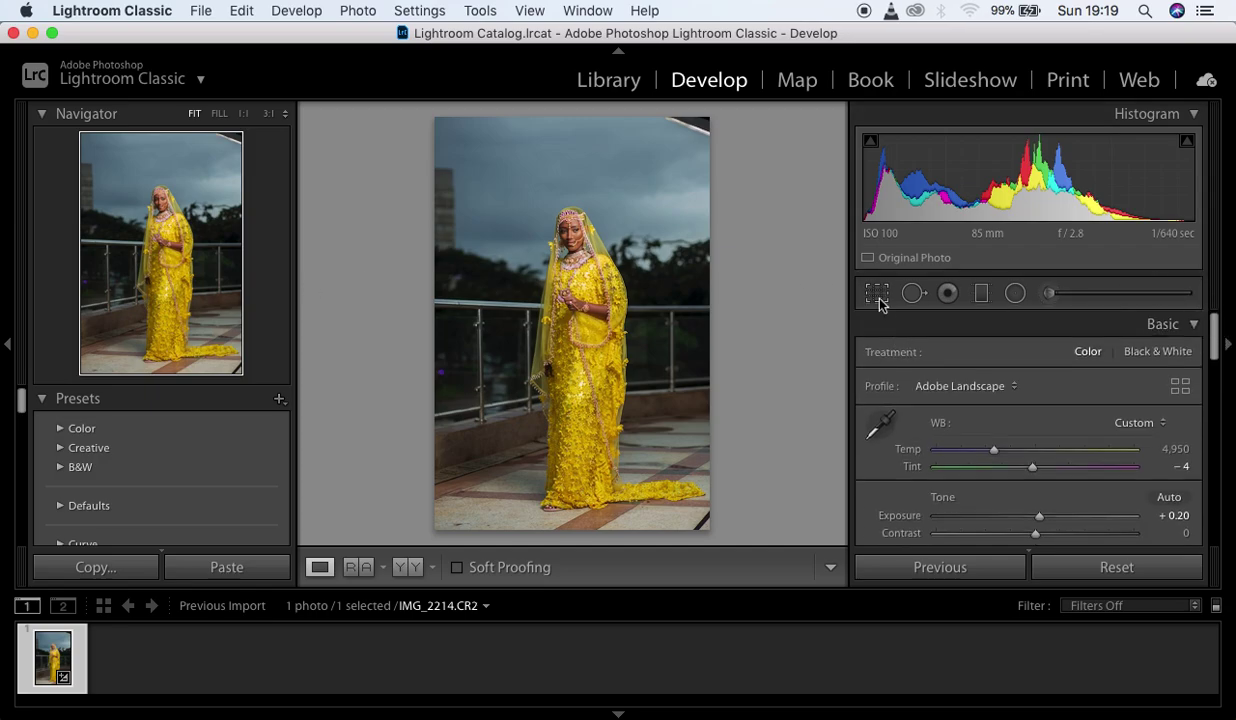
{"action": "left_click", "coordinate": [877, 294]}
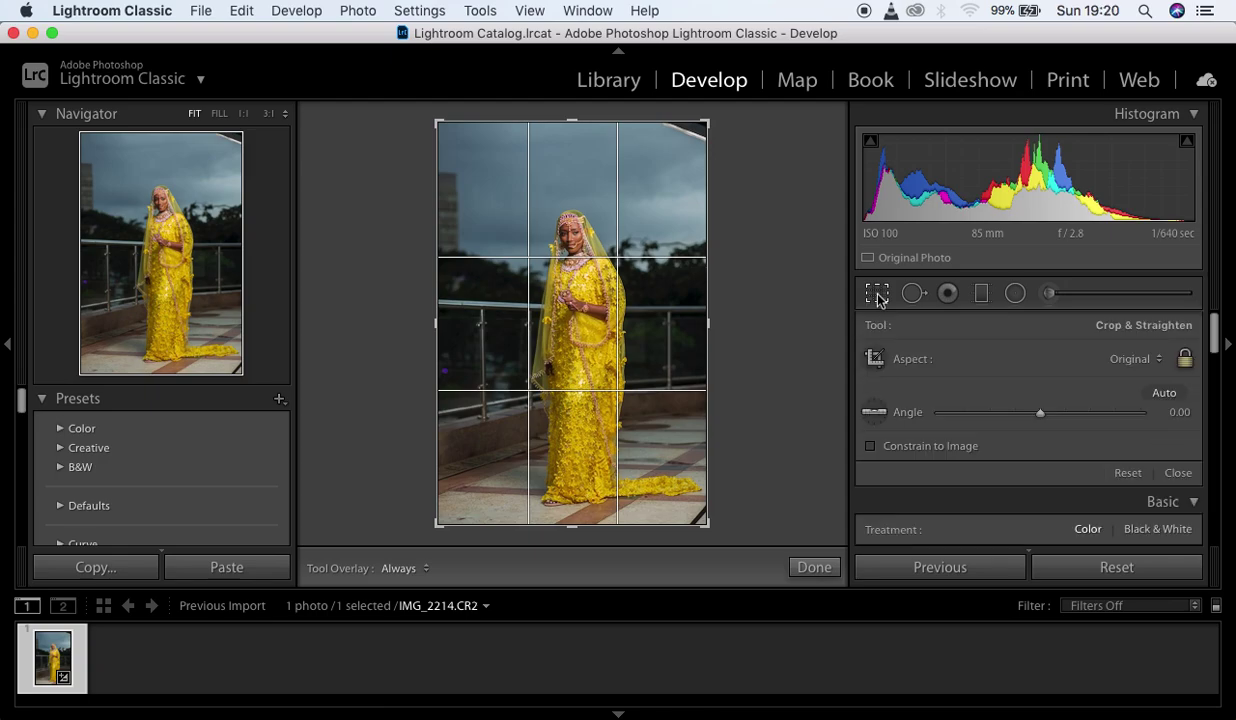
{"action": "left_click", "coordinate": [1125, 358]}
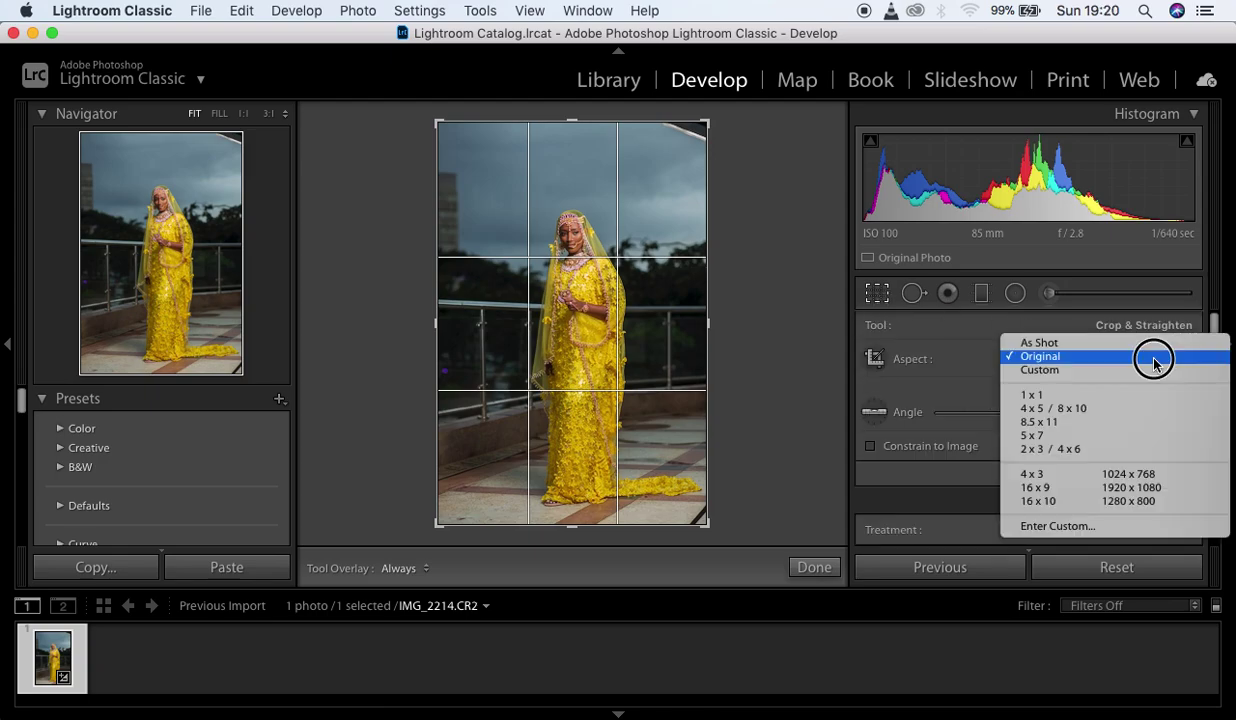
{"action": "left_click", "coordinate": [1095, 408]}
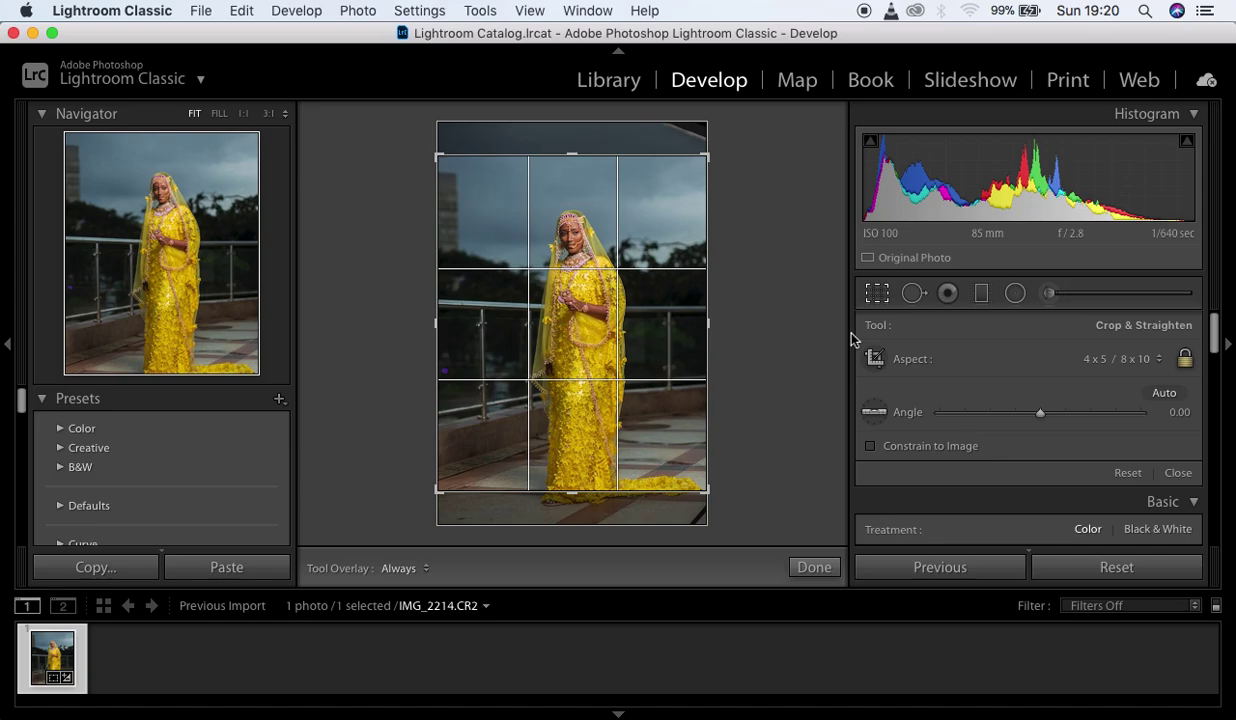
{"action": "left_click_drag", "start_coordinate": [618, 290], "coordinate": [620, 277]}
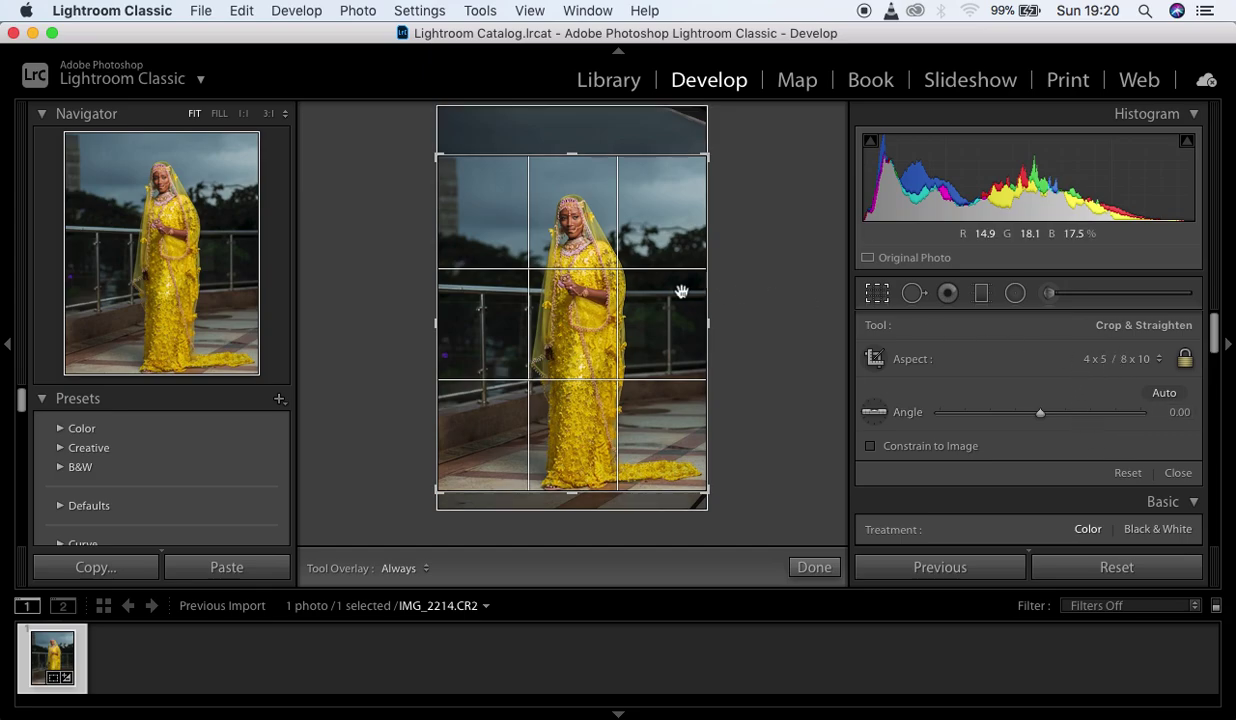
{"action": "key", "text": "Return"}
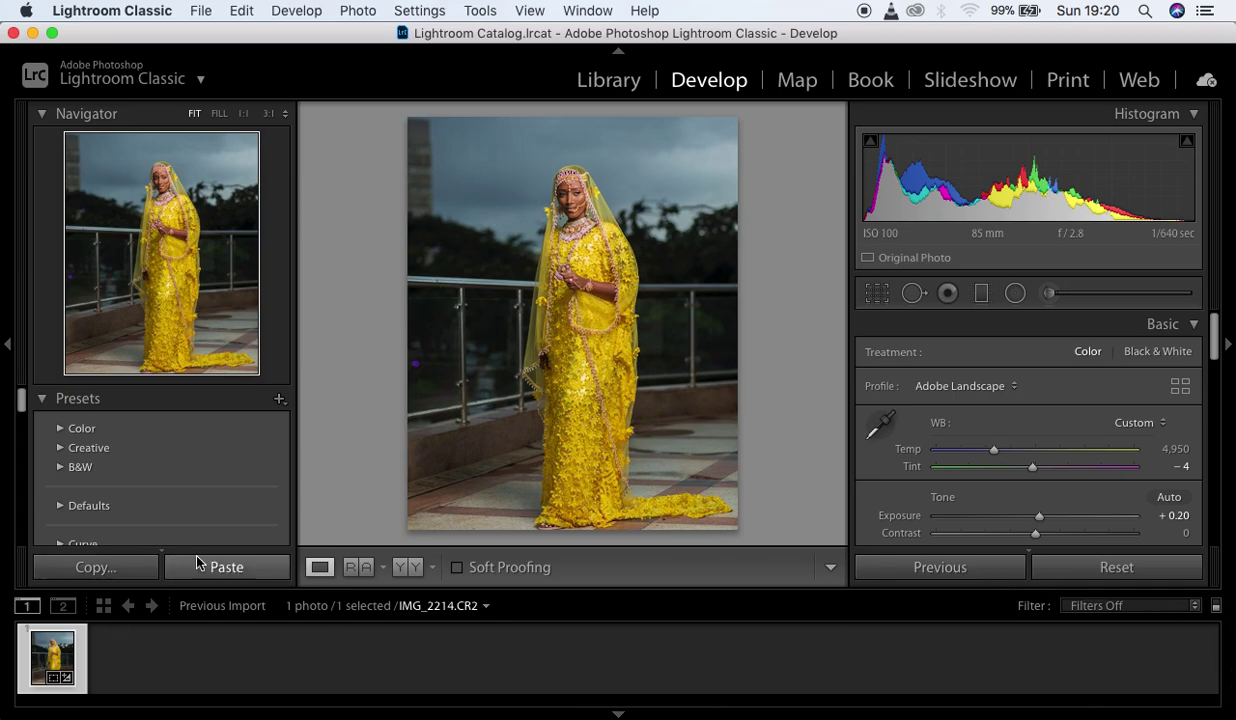
Copy the photo's develop settings with the preselected options and paste them.
{"action": "left_click", "coordinate": [113, 568]}
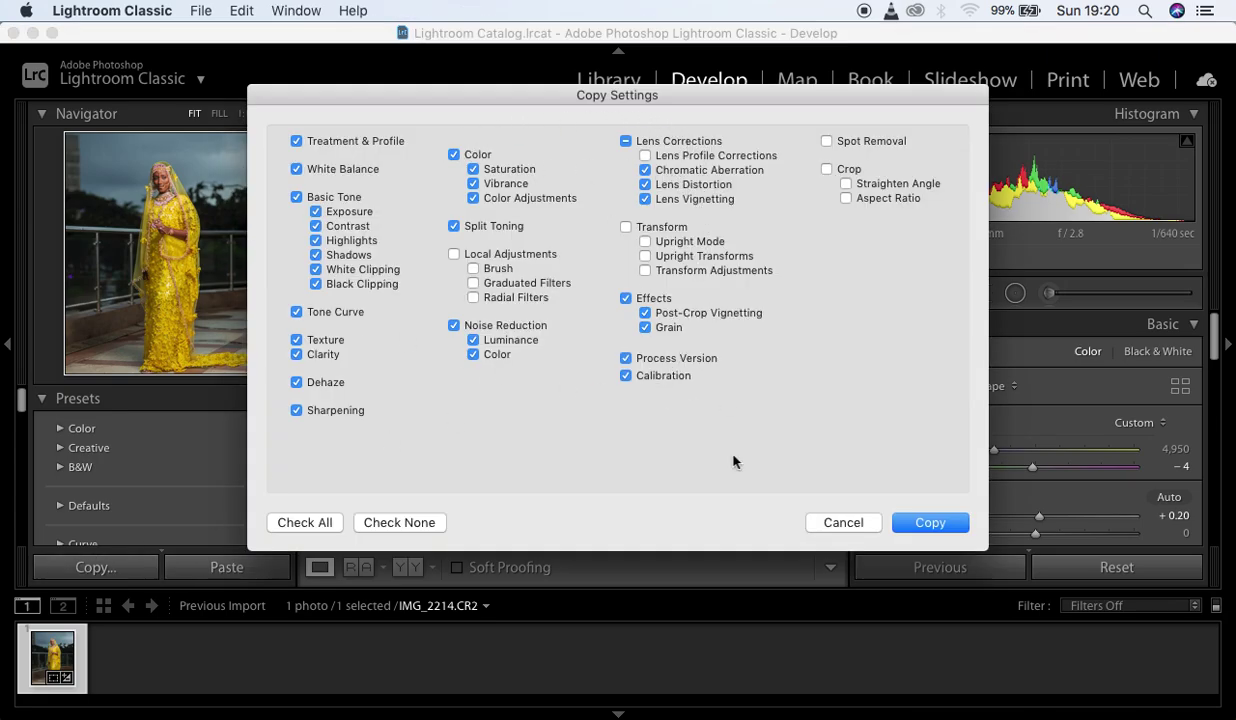
{"action": "left_click", "coordinate": [932, 521]}
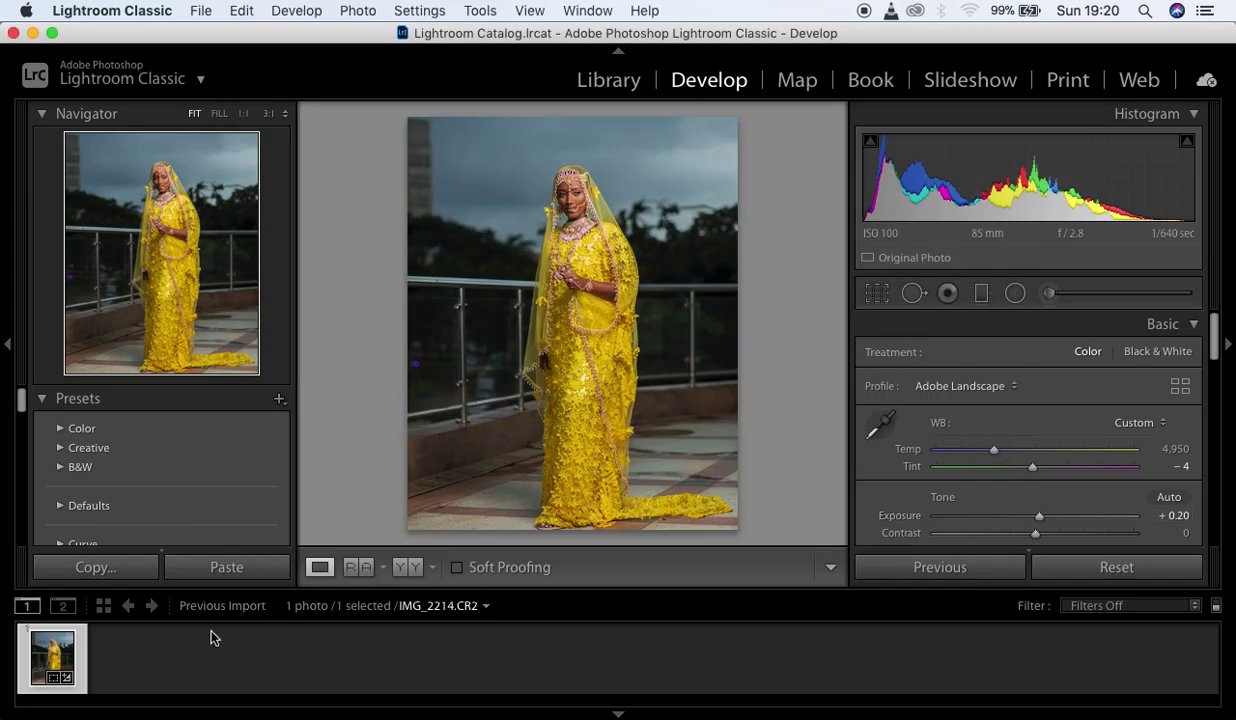
{"action": "left_click", "coordinate": [235, 568]}
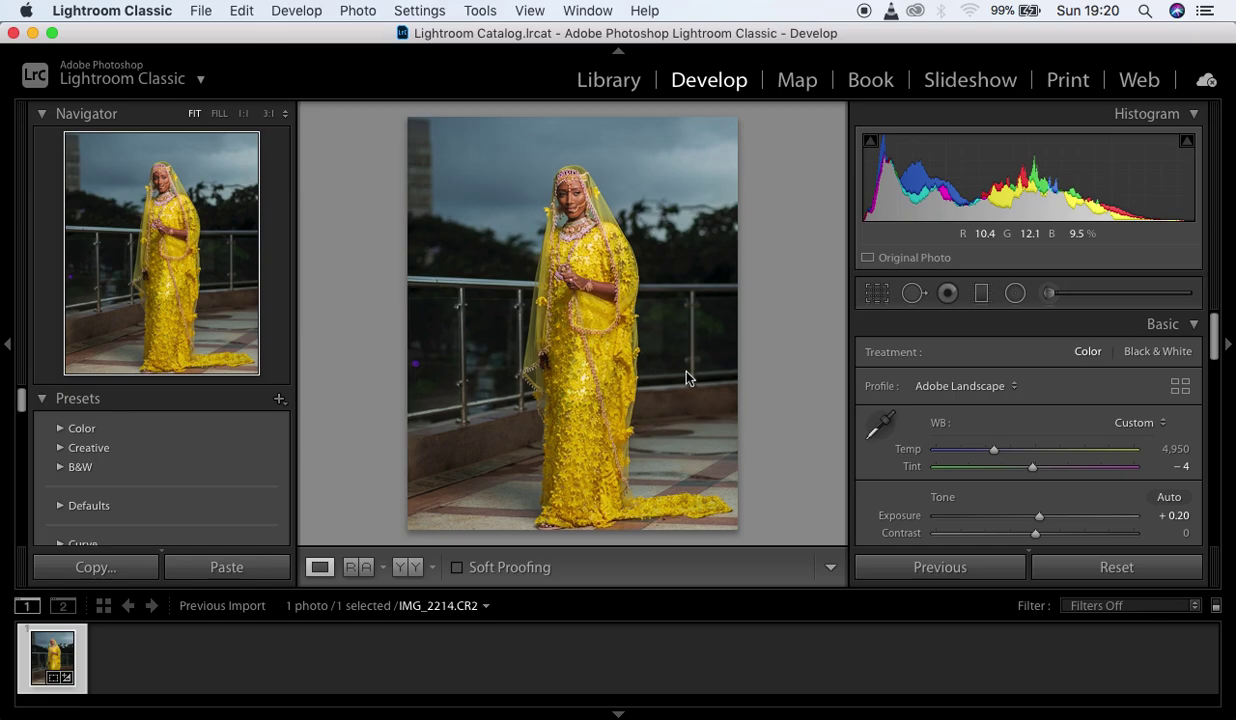
Compare the cropped photo before and after editing side by side, enlarged on the woman and her dress.
{"action": "left_click", "coordinate": [408, 567]}
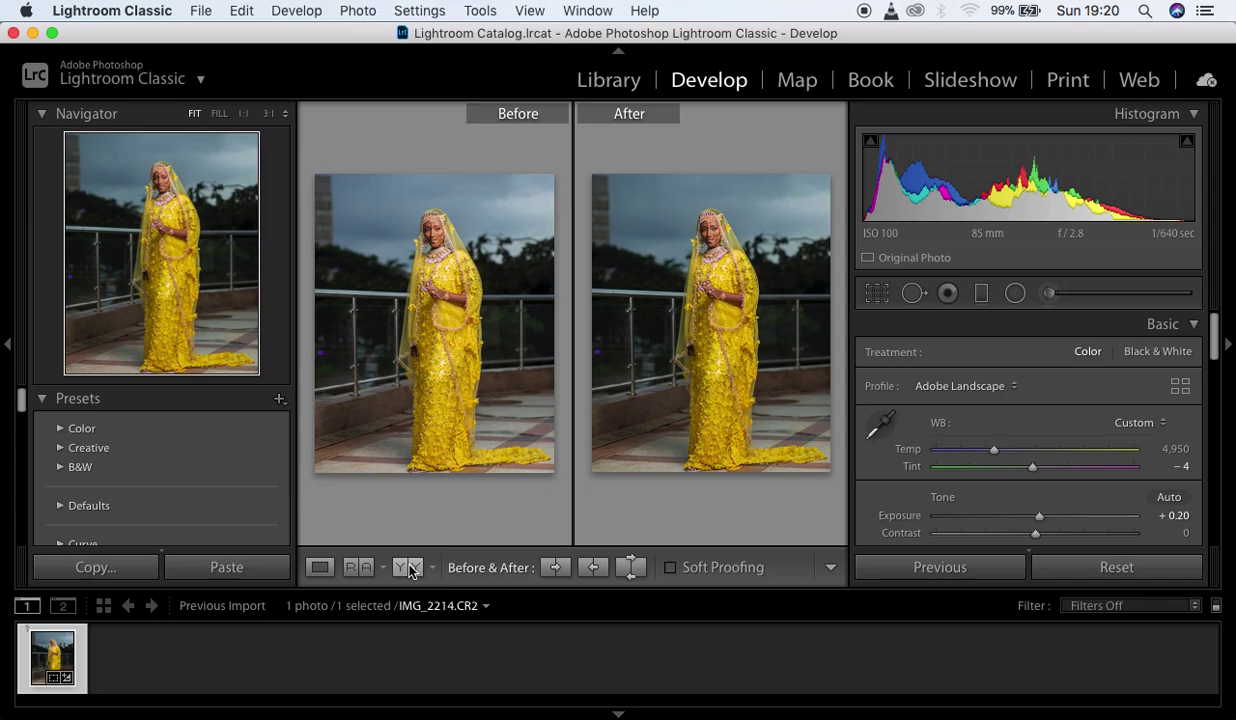
{"action": "left_click", "coordinate": [732, 451]}
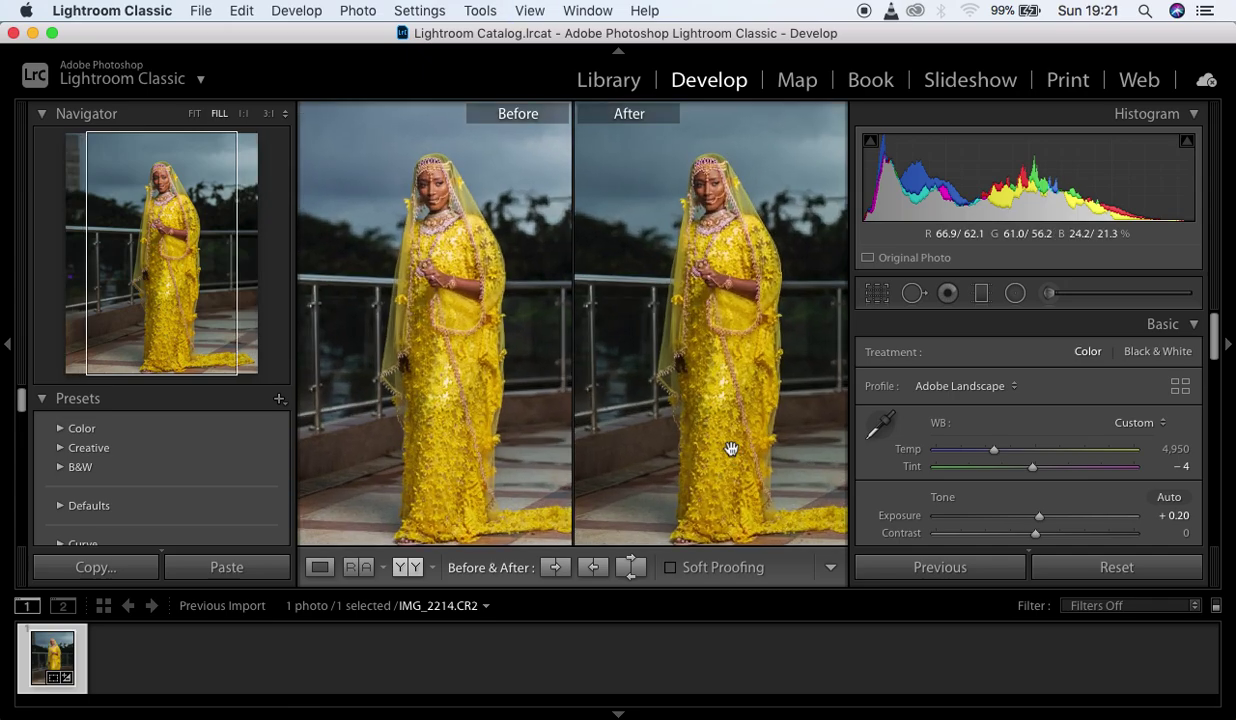